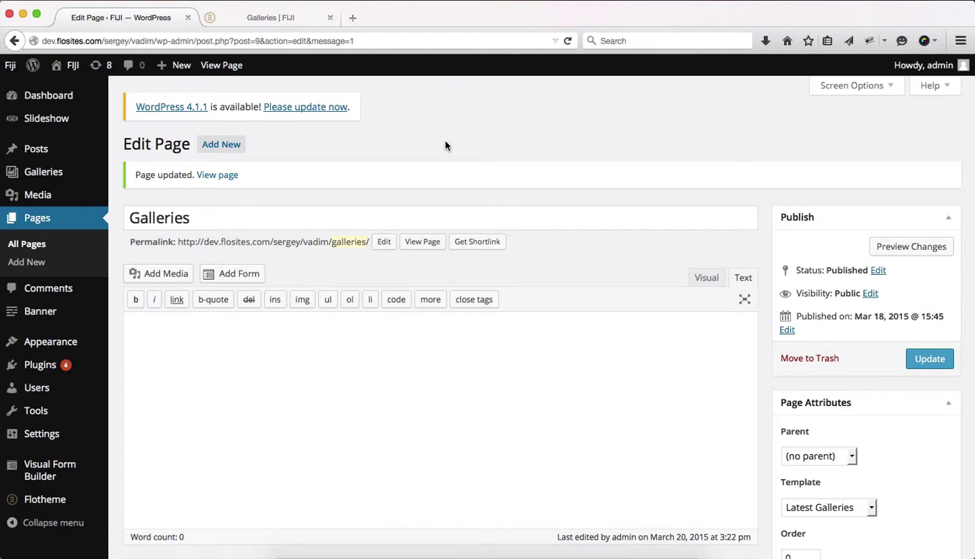
- Keep Latest Galleries as the page template and bring the Page template settings into view
scroll(446, 144, down, 1)
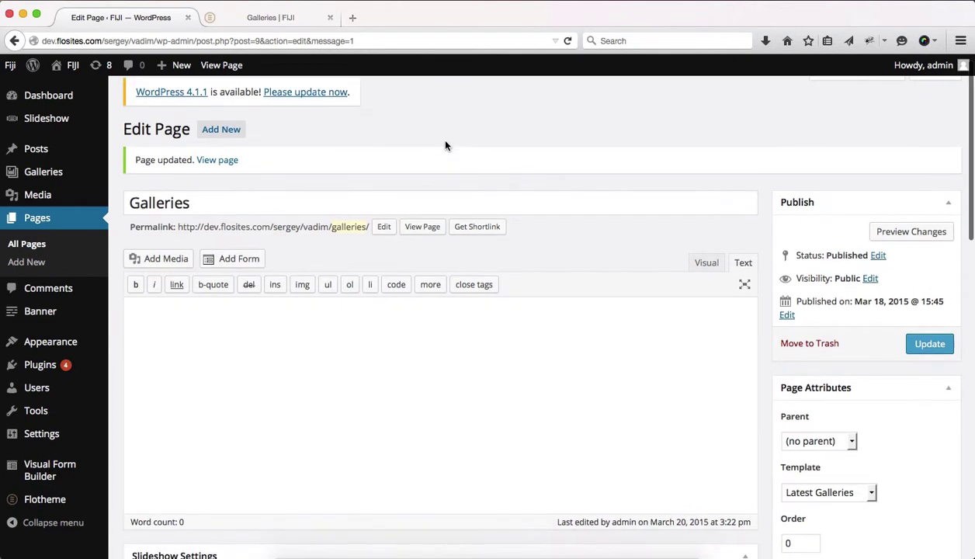
scroll(476, 157, down, 3)
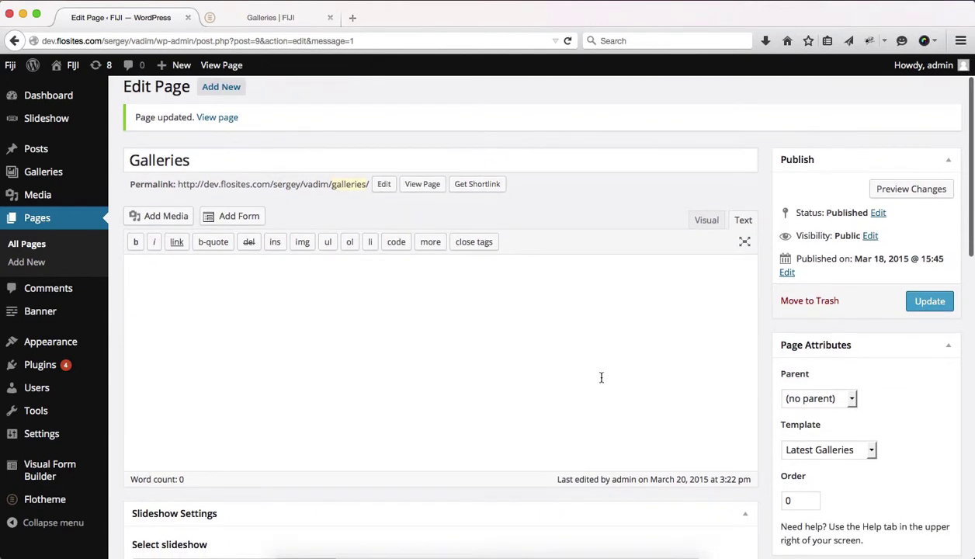
click(827, 450)
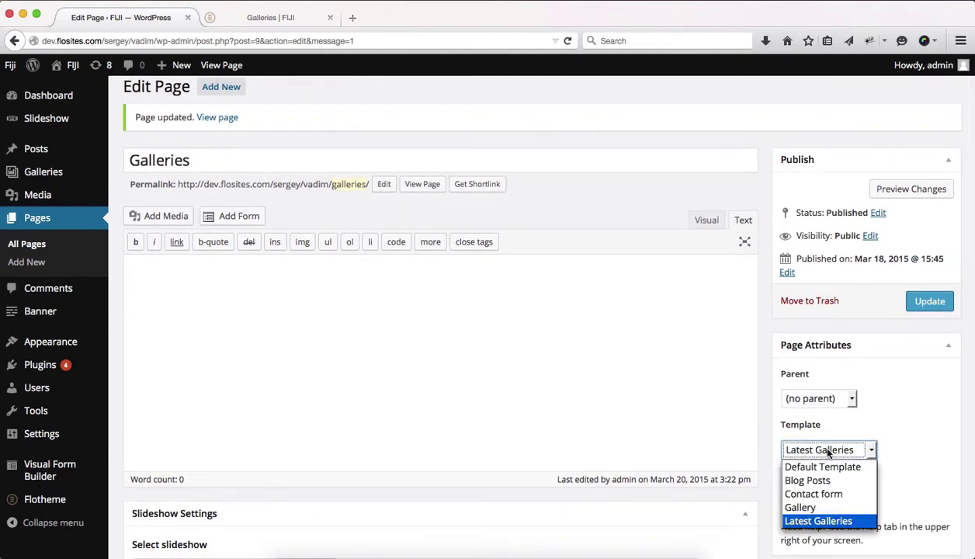
click(808, 522)
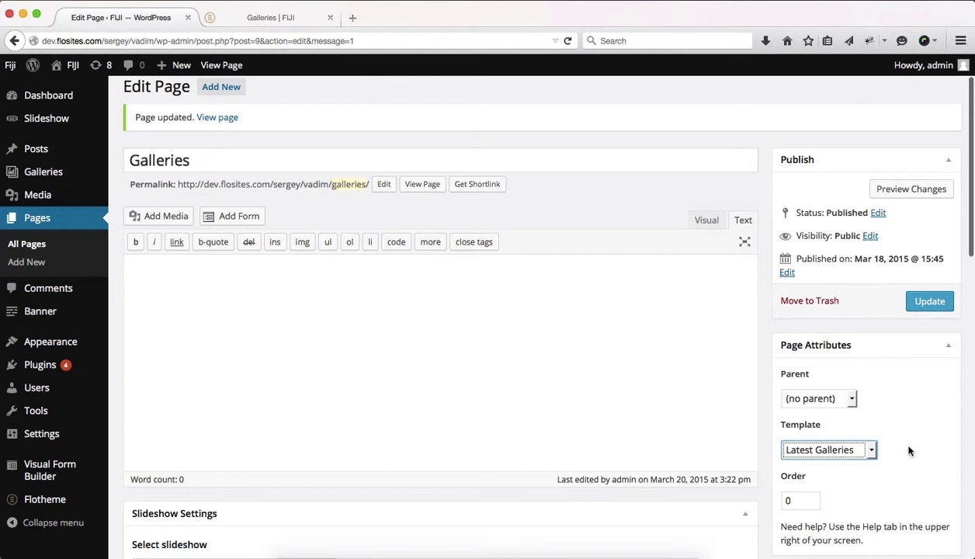
scroll(905, 450, down, 5)
scroll(948, 434, down, 6)
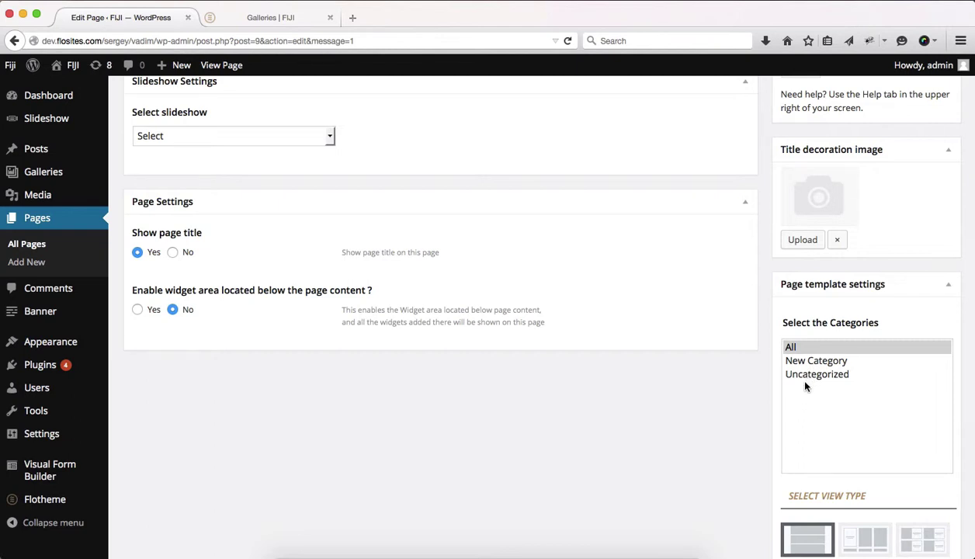
key(ctrl+Tab)
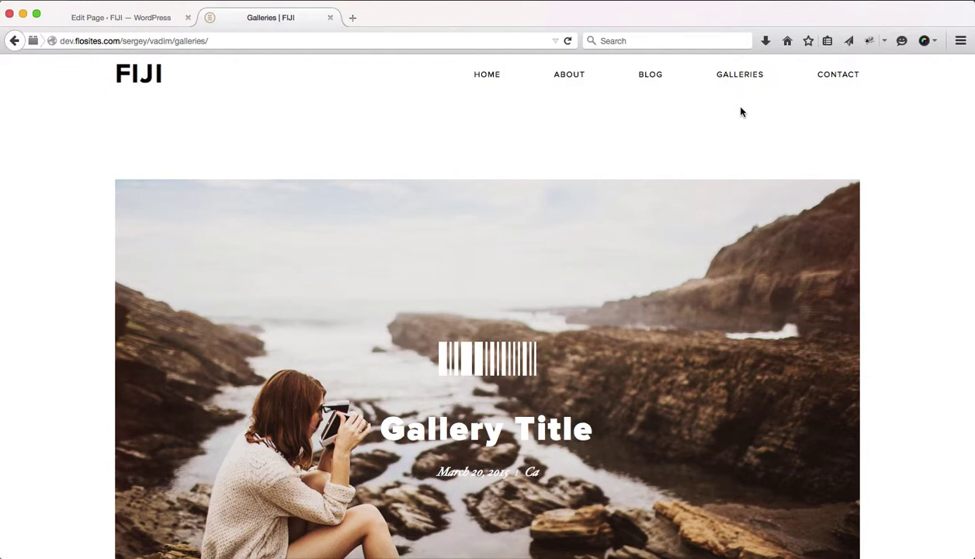
key(ctrl+shift+Tab)
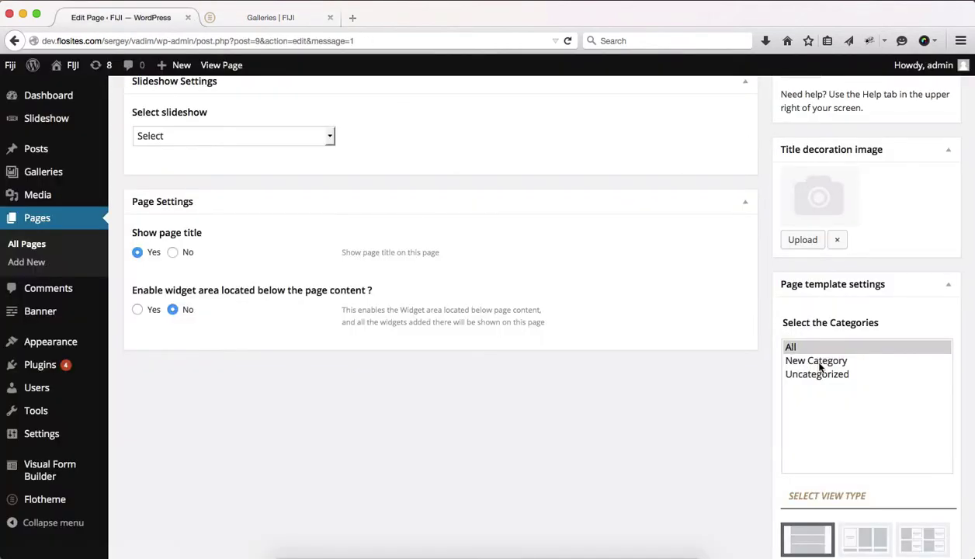
scroll(817, 388, up, 3)
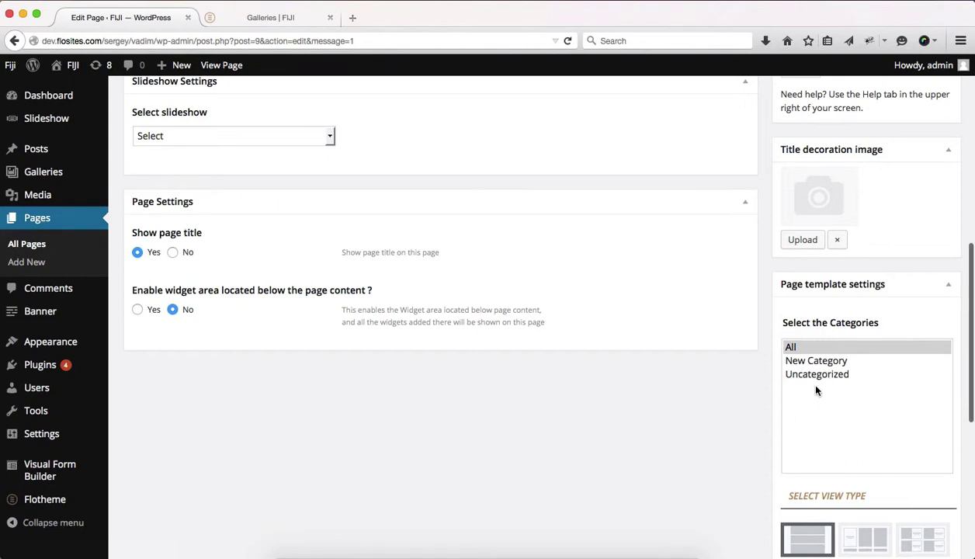
scroll(815, 391, down, 4)
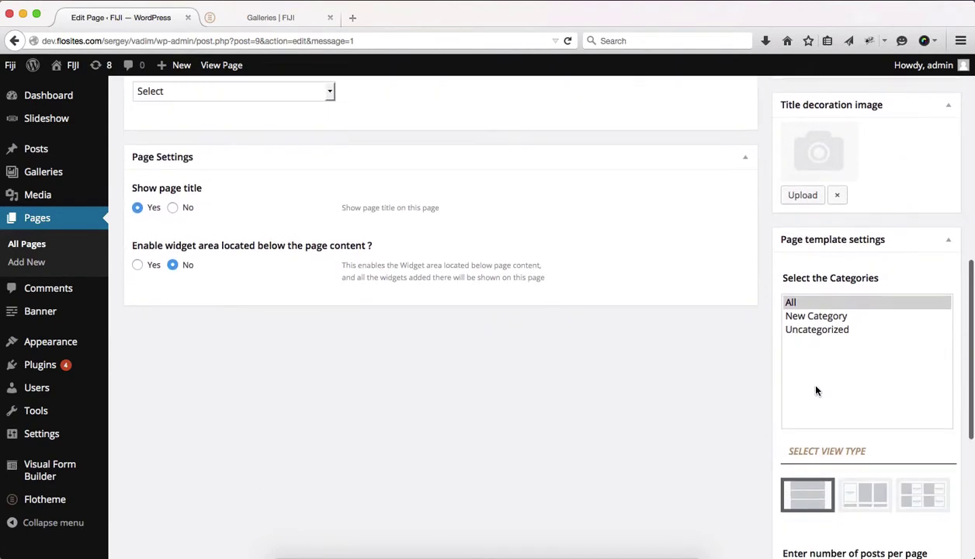
scroll(815, 390, down, 3)
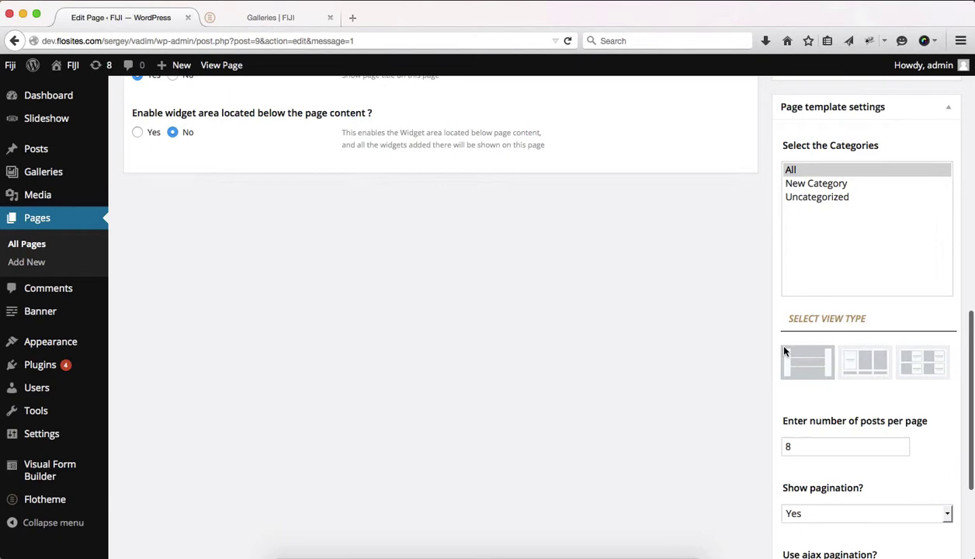
scroll(785, 351, down, 2)
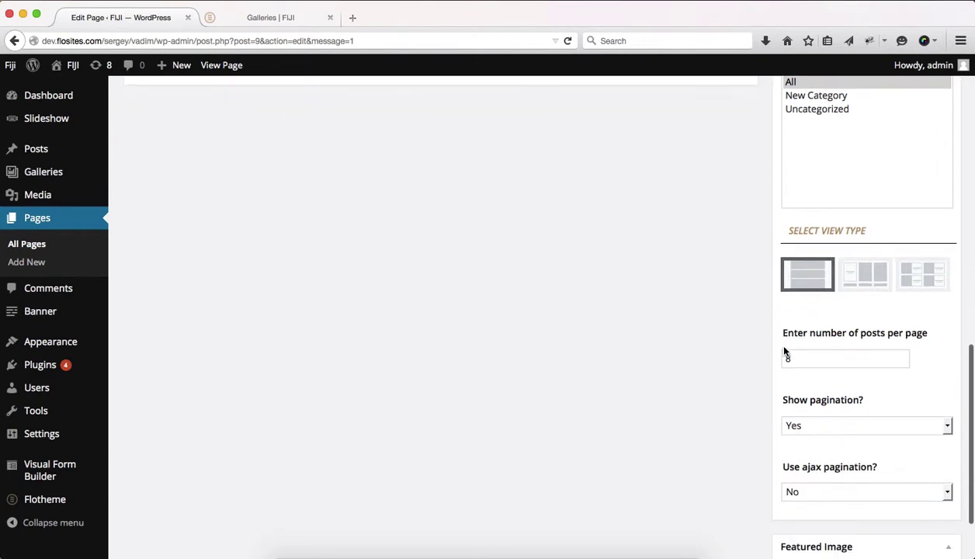
key(ctrl+Tab)
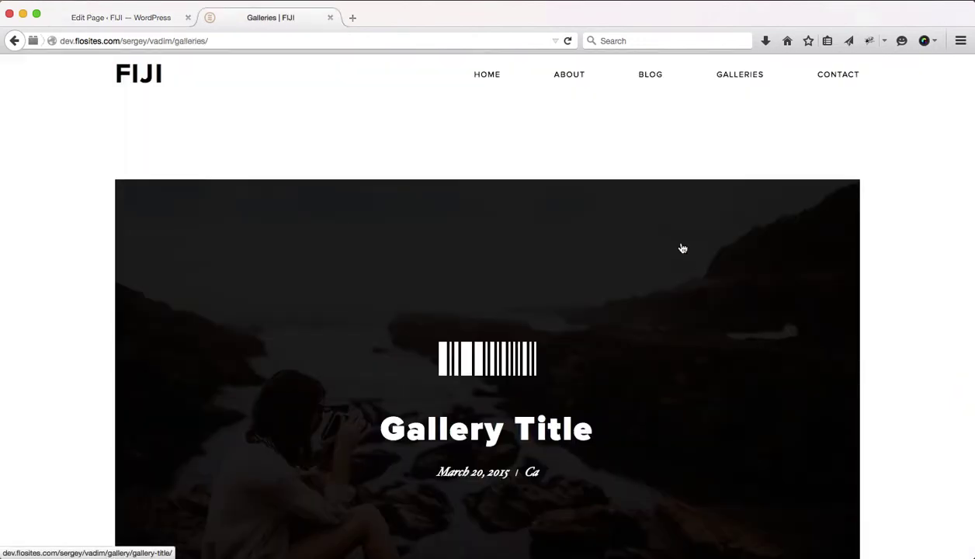
scroll(682, 248, down, 5)
scroll(682, 248, down, 5)
scroll(682, 248, up, 9)
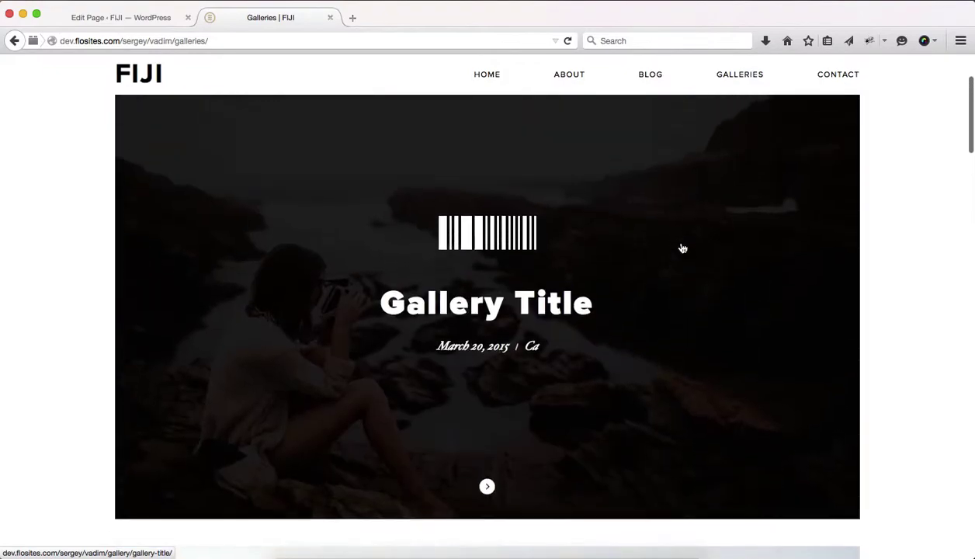
key(ctrl+shift+Tab)
click(800, 302)
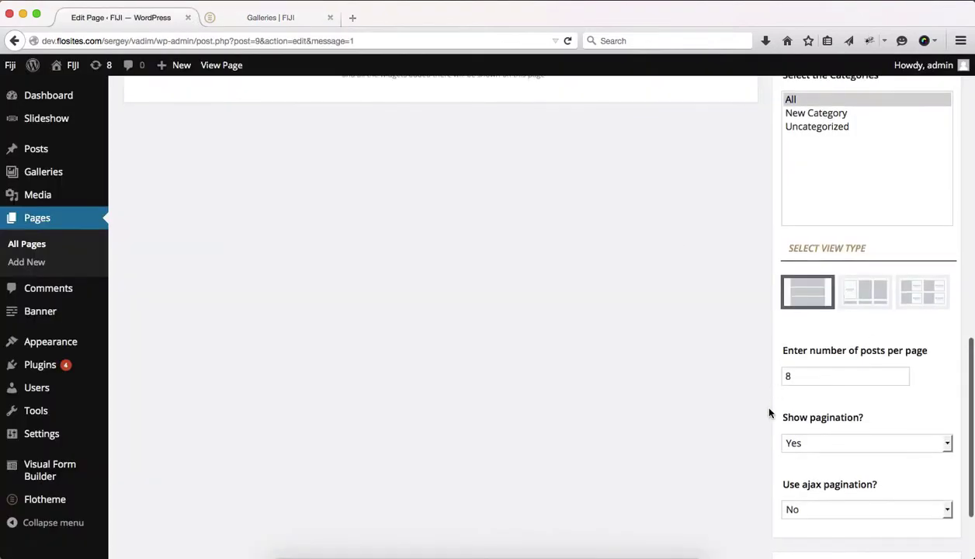
scroll(858, 369, down, 3)
- Set posts per page to 3, with Show pagination Yes and Use ajax pagination No
double_click(809, 303)
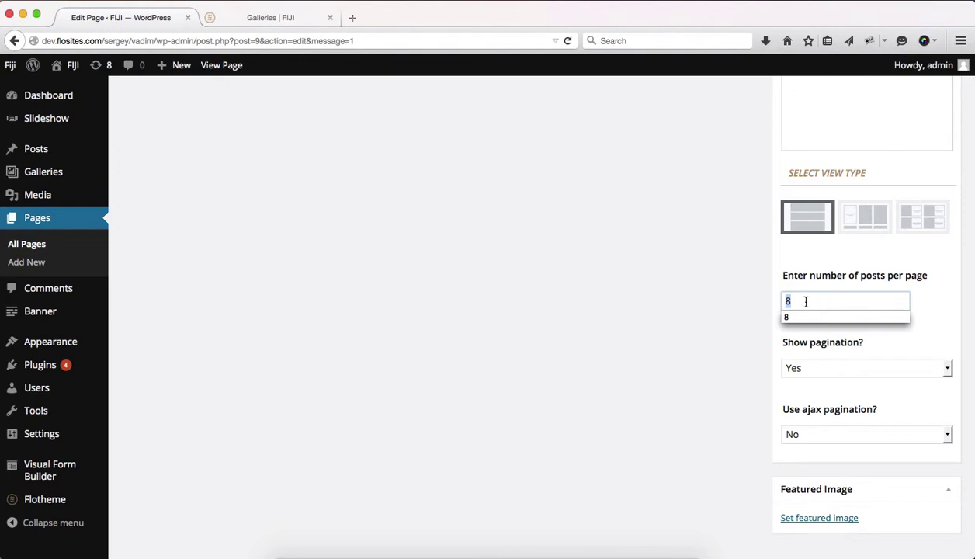
text(3)
scroll(686, 349, down, 1)
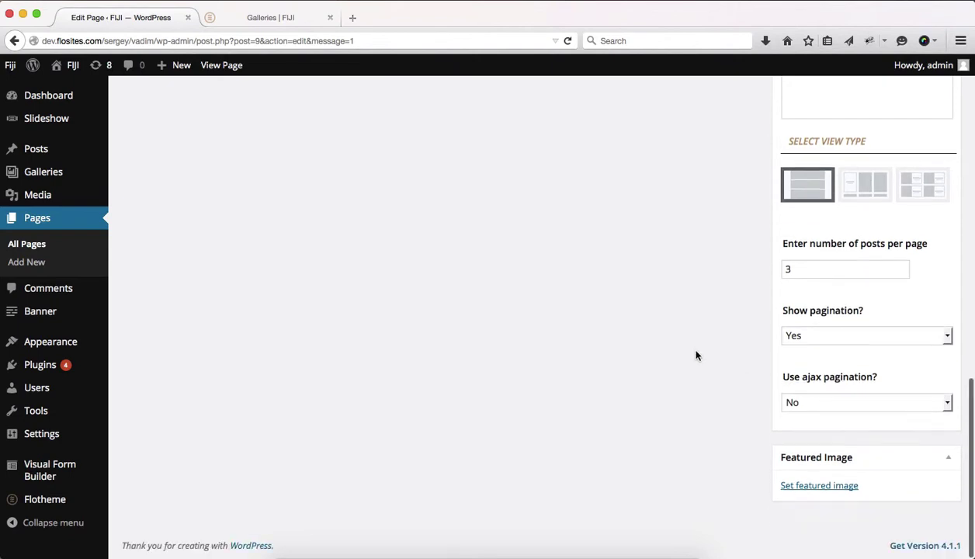
click(845, 334)
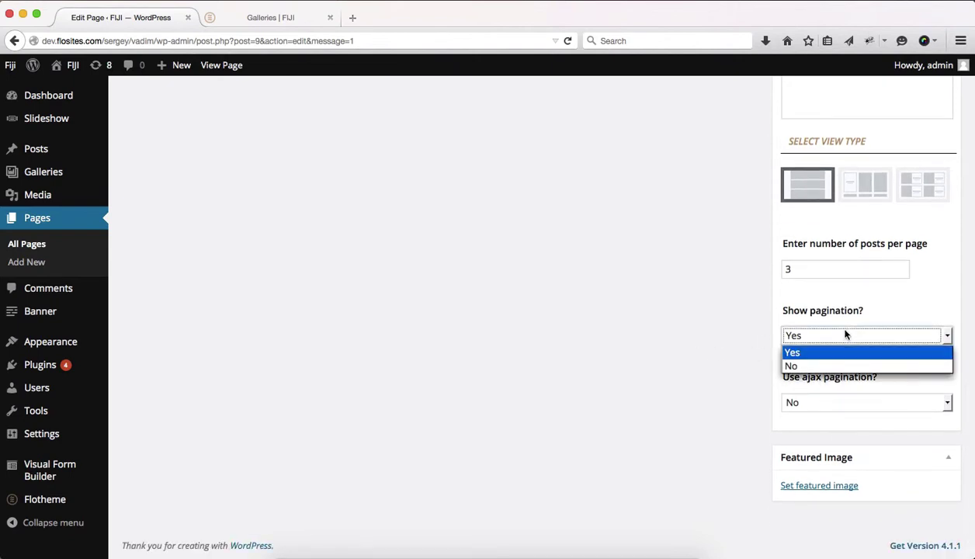
click(734, 317)
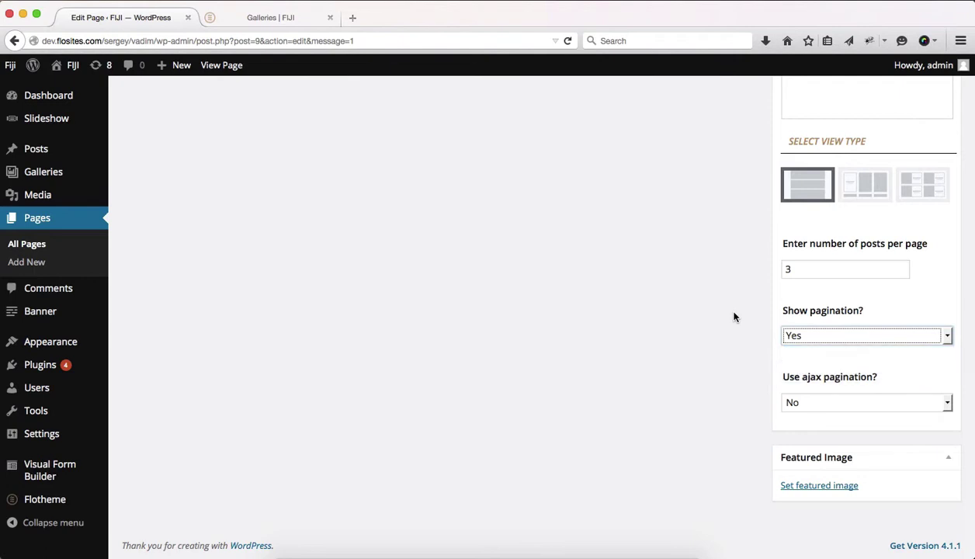
click(817, 404)
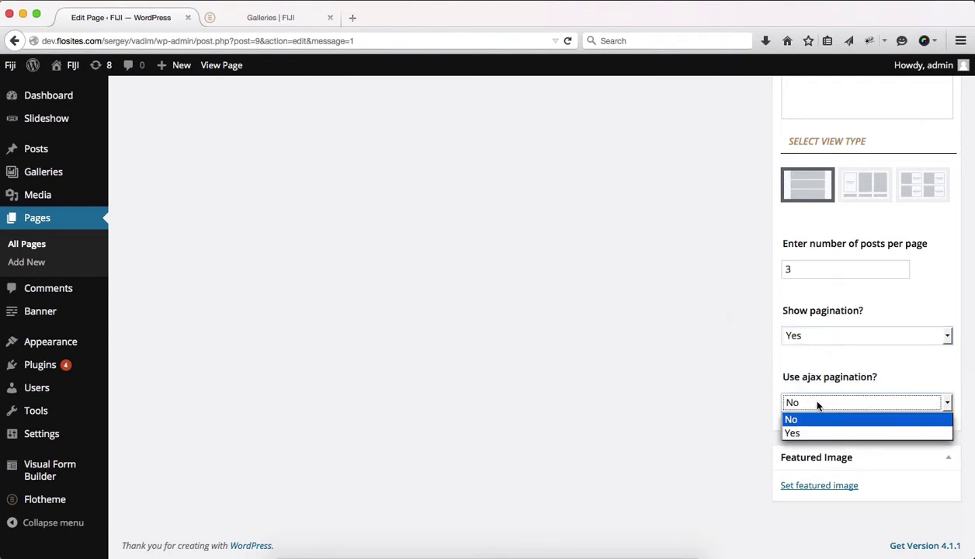
click(817, 404)
scroll(710, 411, up, 10)
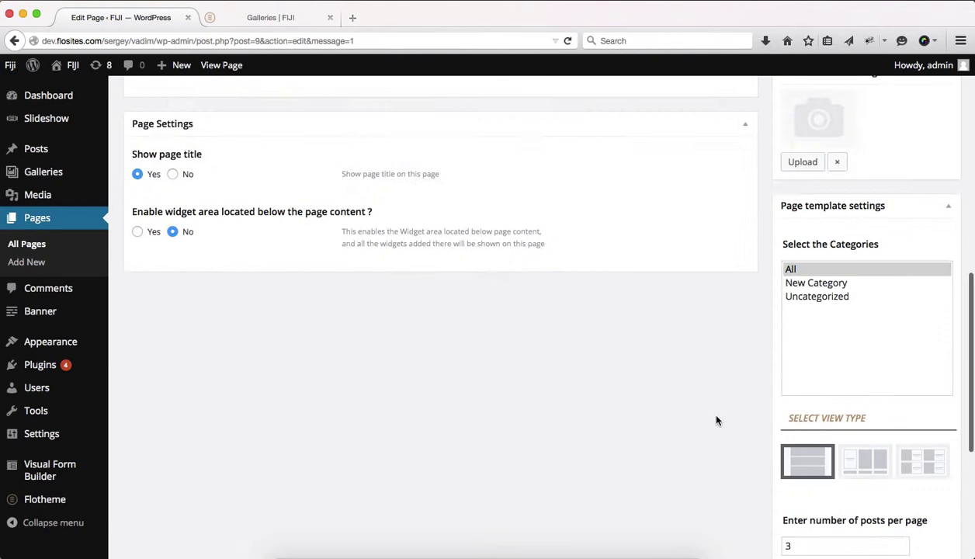
- Update the page and check the live Galleries page's Previous/Next links
click(920, 188)
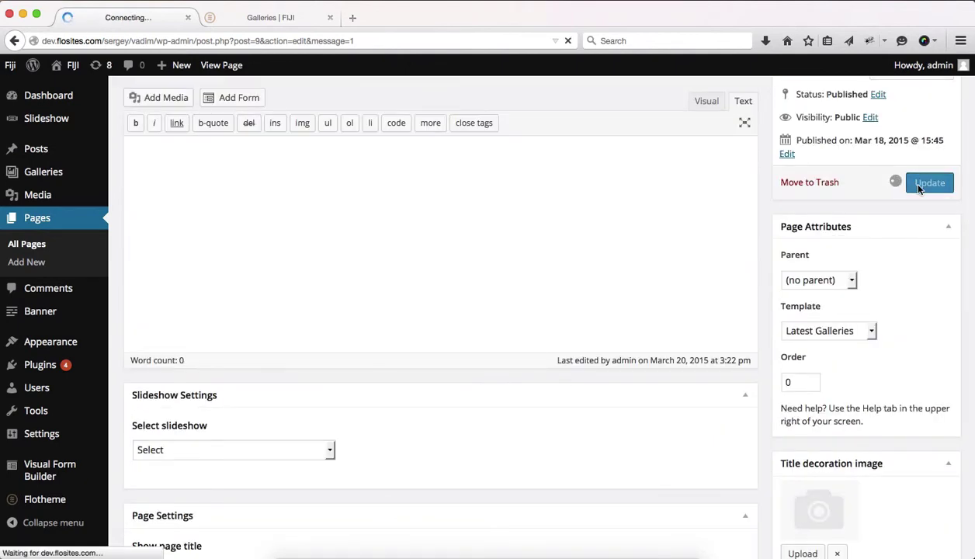
key(ctrl+Tab)
key(super+r)
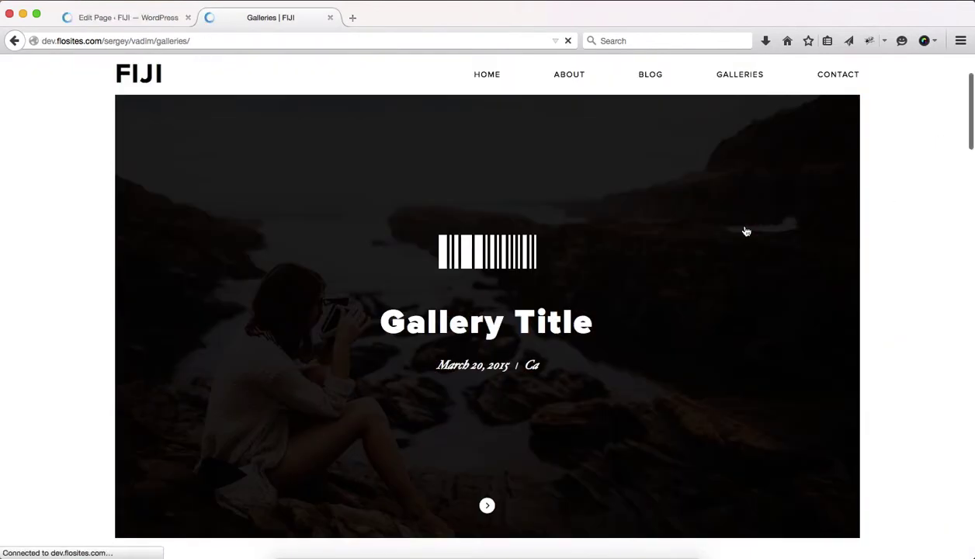
scroll(745, 232, down, 15)
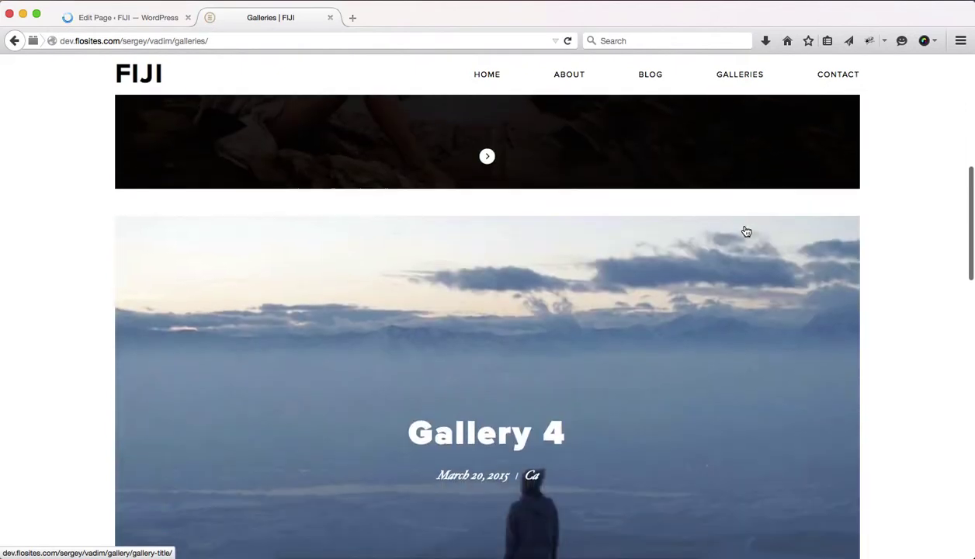
scroll(745, 231, down, 3)
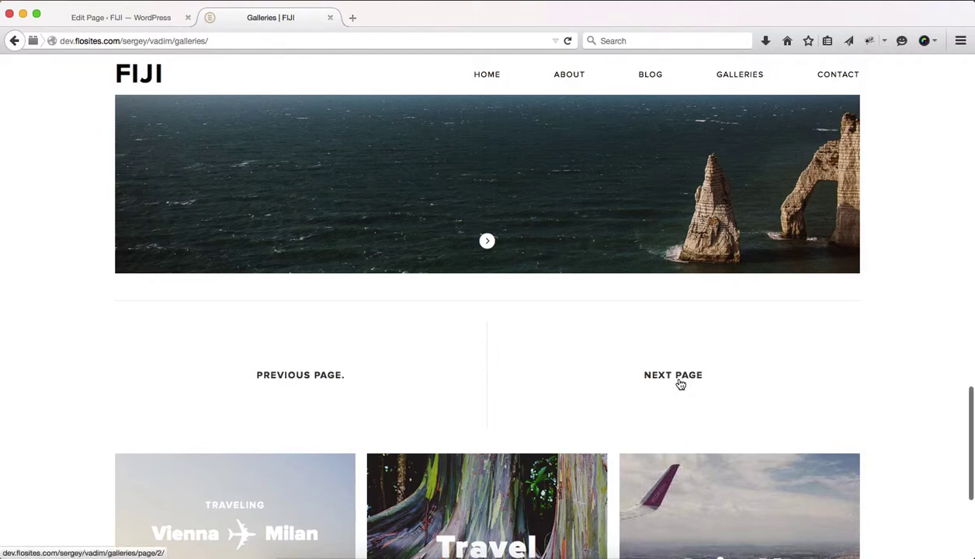
key(ctrl+Tab)
- Set 'Use ajax pagination?' to Yes, update, and reload the live Galleries page
scroll(854, 365, down, 10)
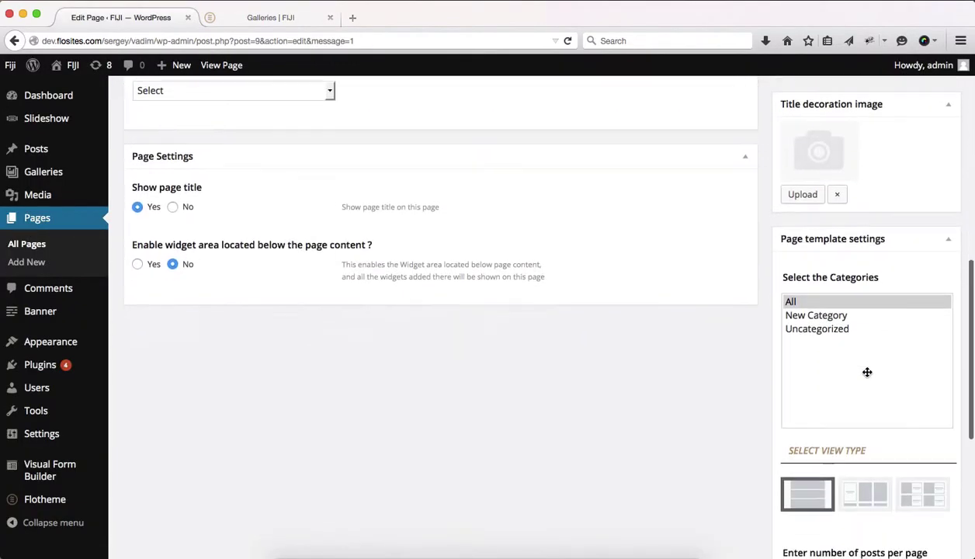
scroll(867, 373, down, 5)
click(807, 401)
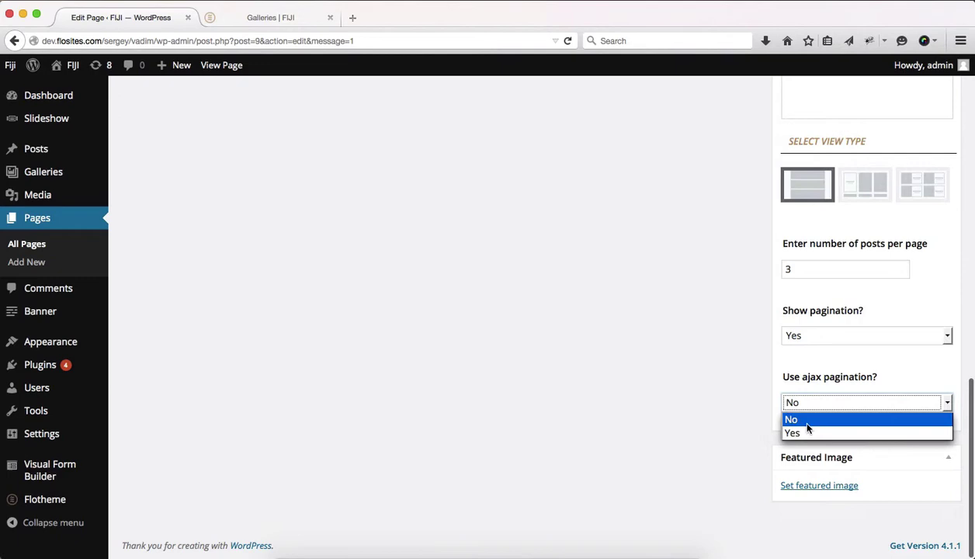
click(787, 432)
scroll(636, 470, up, 10)
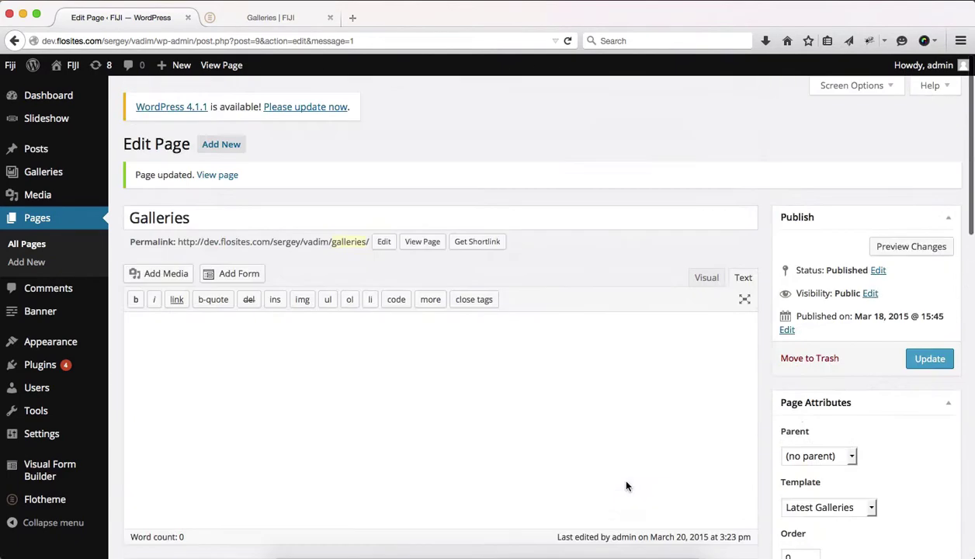
click(929, 359)
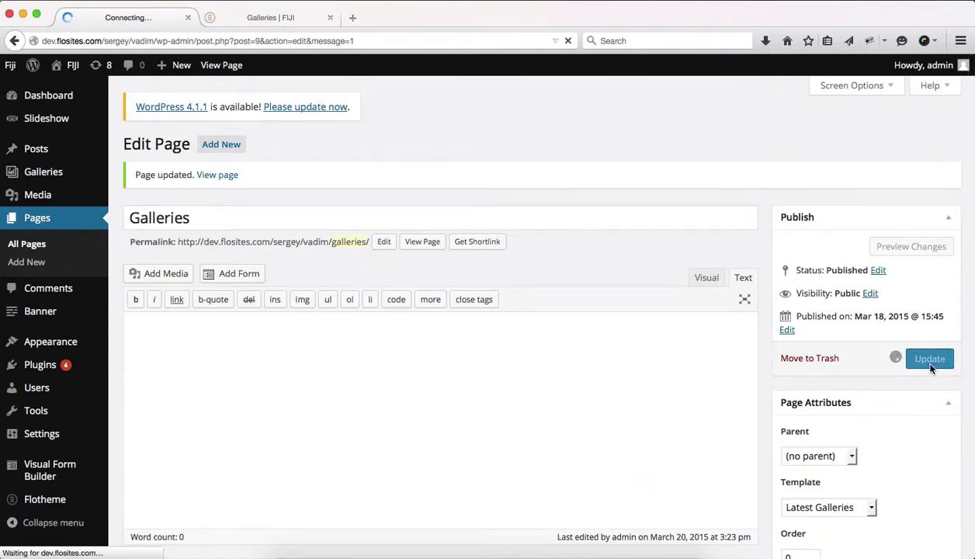
key(ctrl+Tab)
key(super+r)
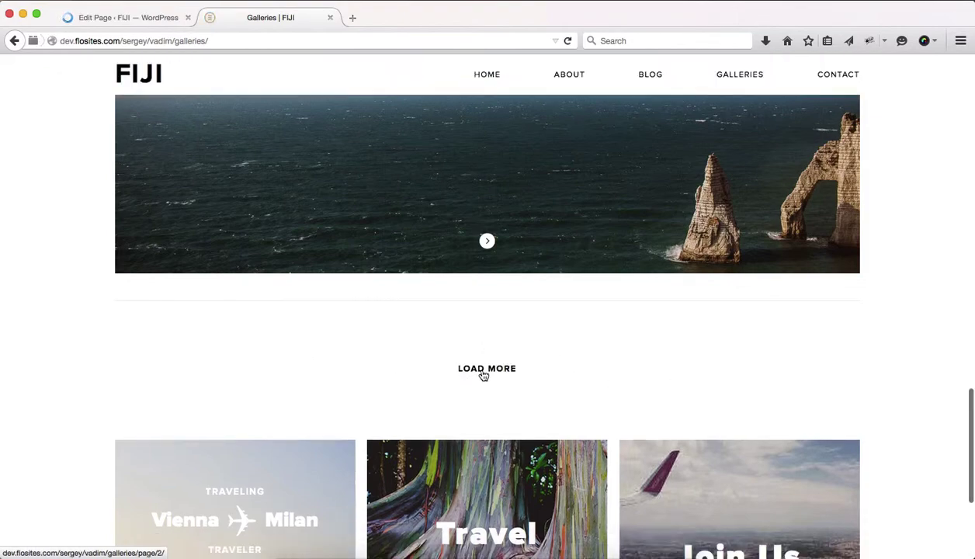
- Use Load More until 'No more posts' appears, then go back to the page editor
click(487, 369)
scroll(487, 371, down, 5)
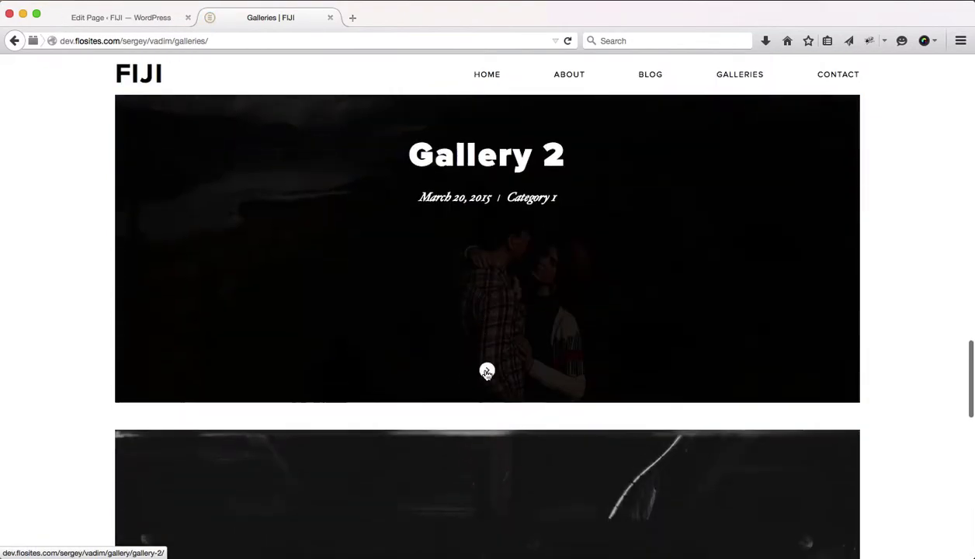
scroll(487, 372, down, 5)
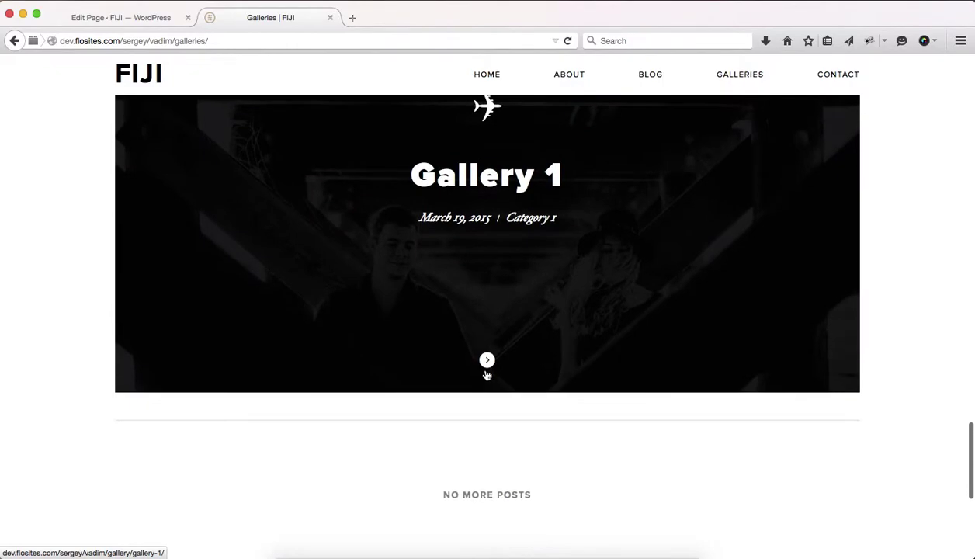
scroll(486, 376, up, 15)
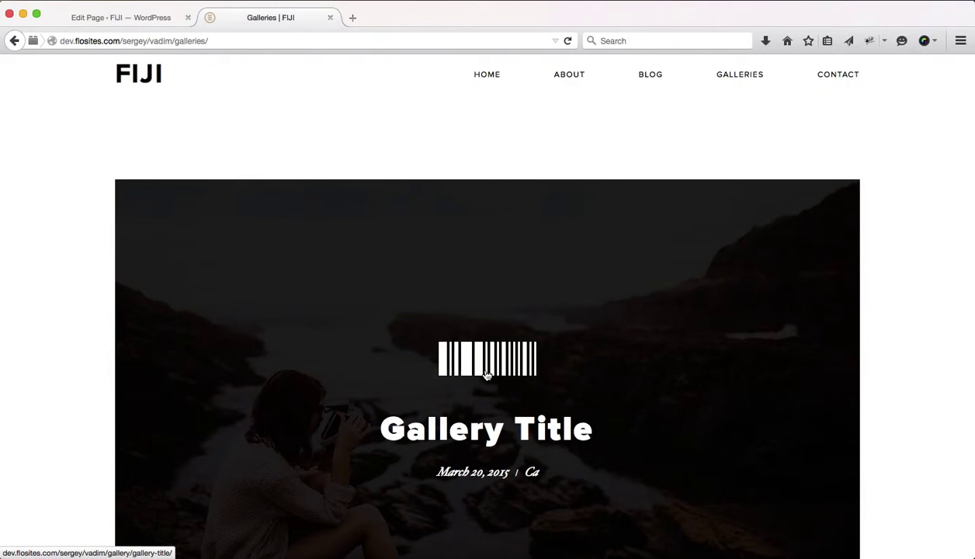
key(ctrl+shift+Tab)
- Choose the grid view type and change posts per page from 3 to 6
scroll(783, 374, down, 10)
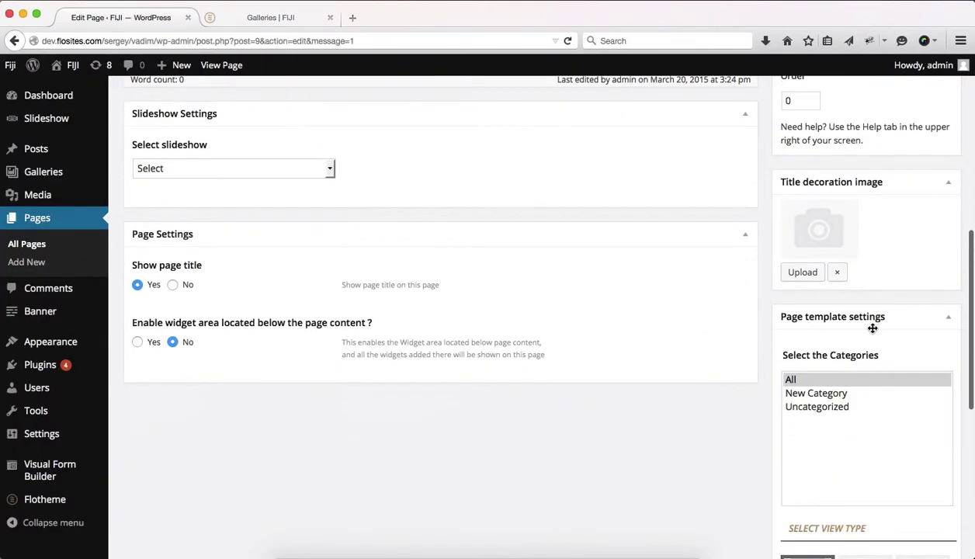
scroll(872, 327, down, 5)
scroll(827, 449, up, 2)
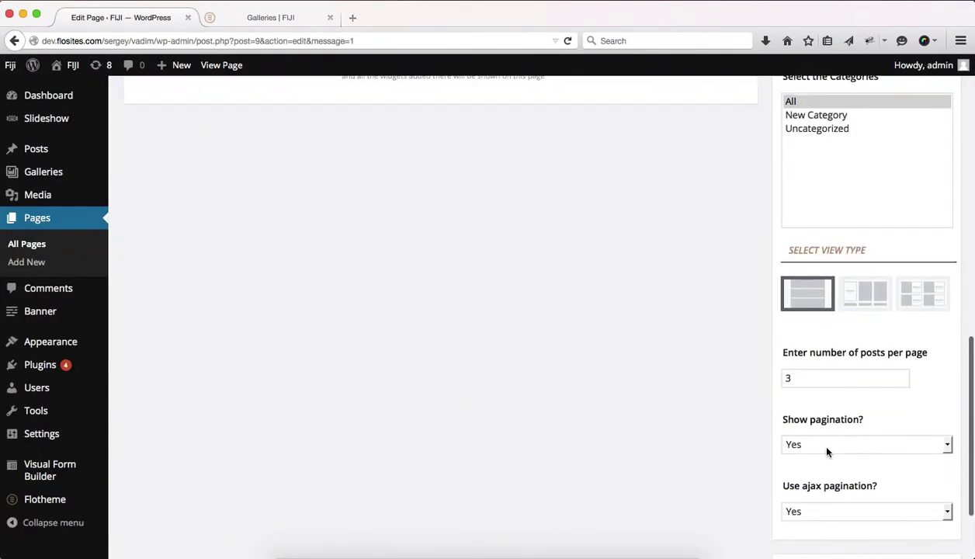
click(858, 300)
scroll(869, 353, down, 5)
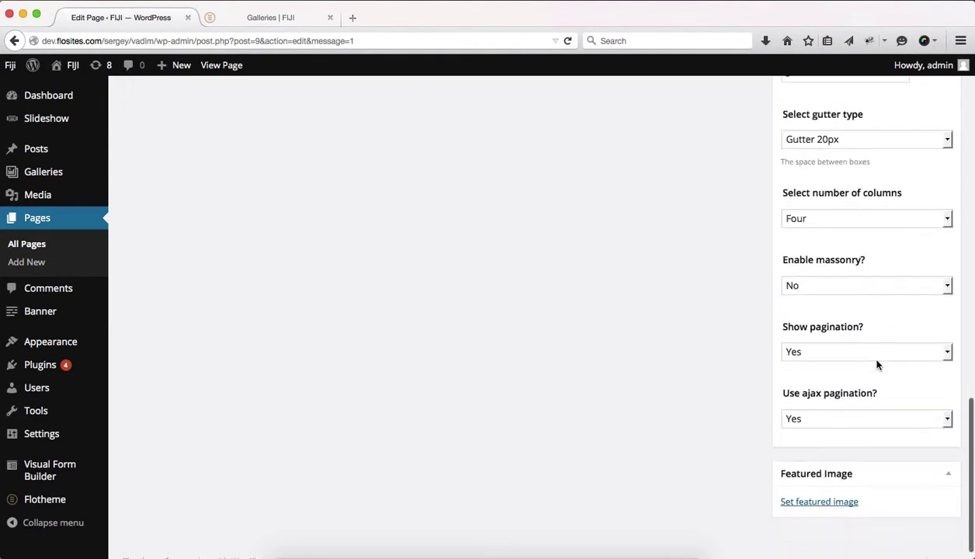
scroll(876, 364, up, 3)
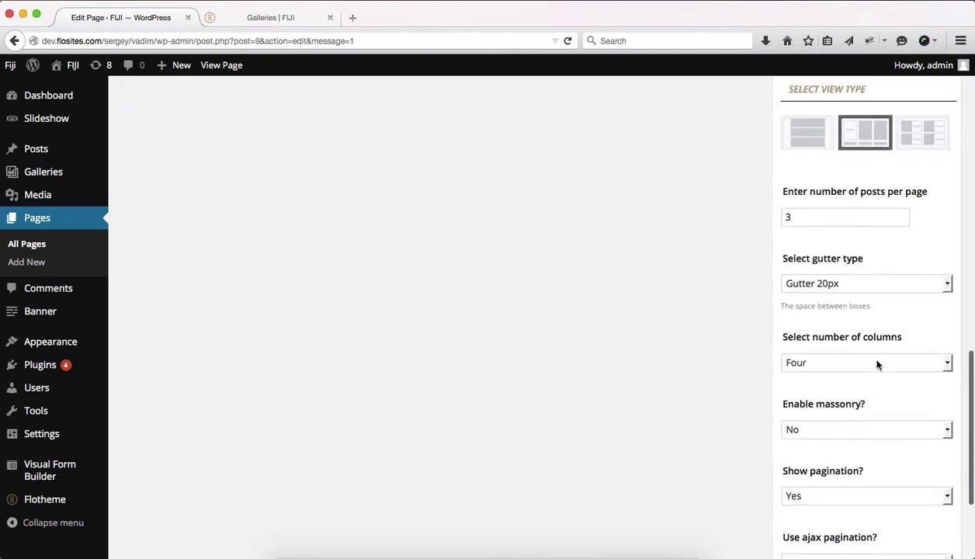
scroll(877, 365, up, 2)
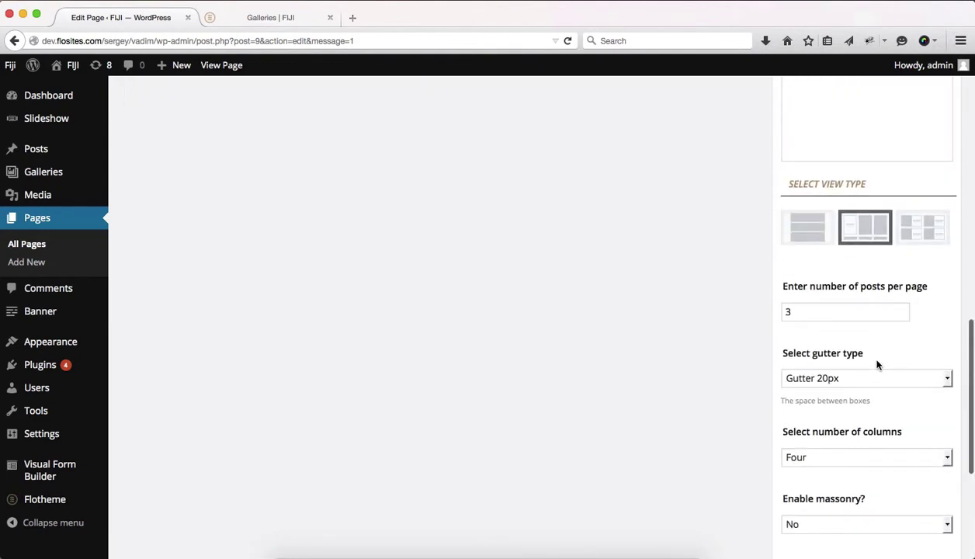
click(803, 310)
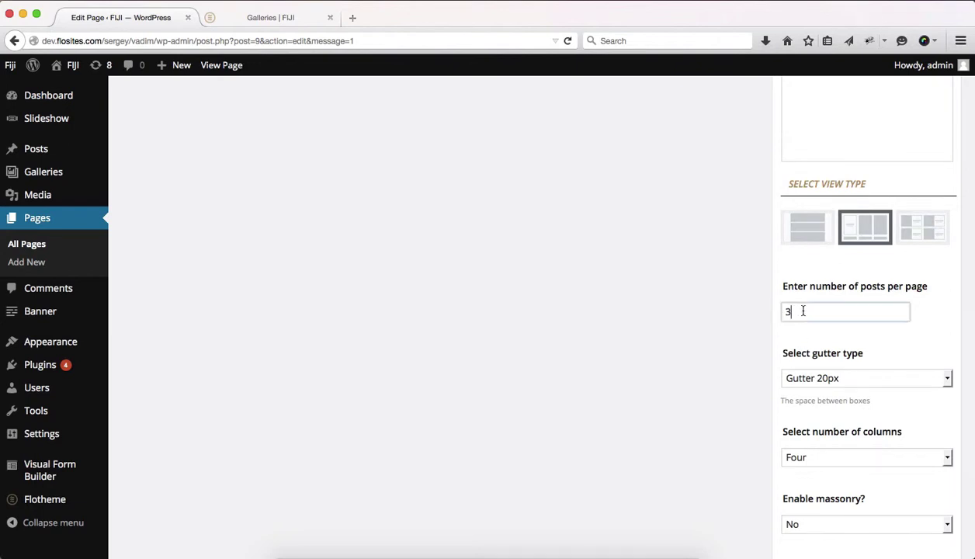
double_click(802, 310)
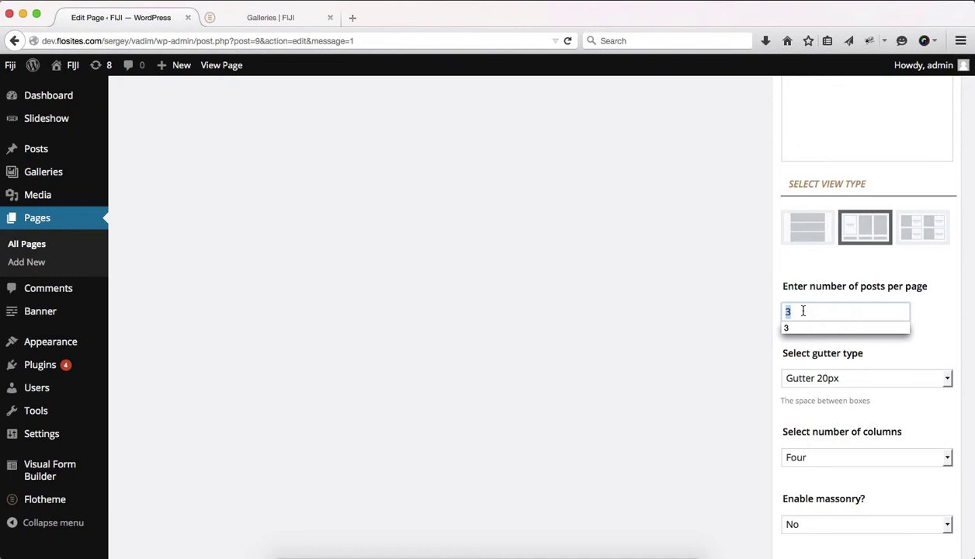
text(6)
key(Tab)
- Set the gutter to Default 30px and three columns, with masonry left at No
scroll(918, 372, down, 1)
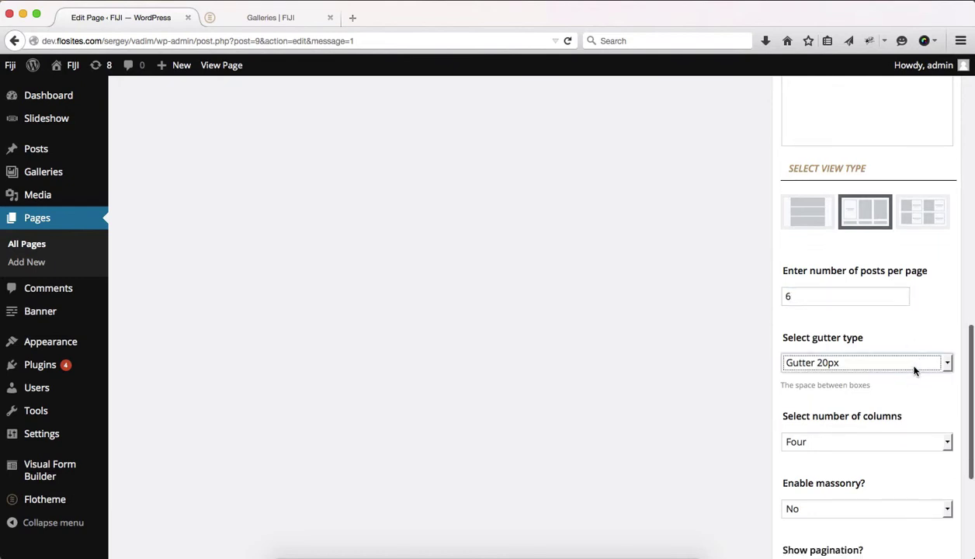
click(856, 363)
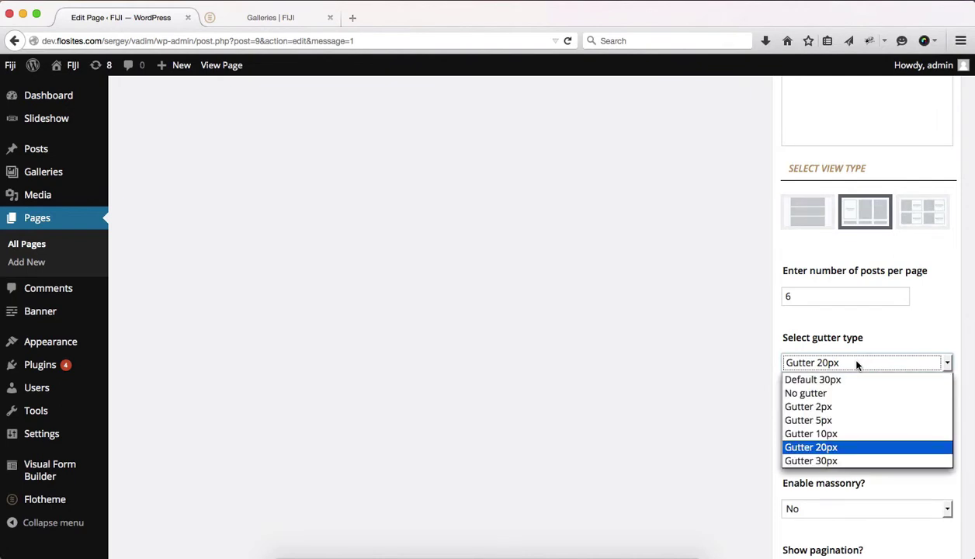
click(816, 384)
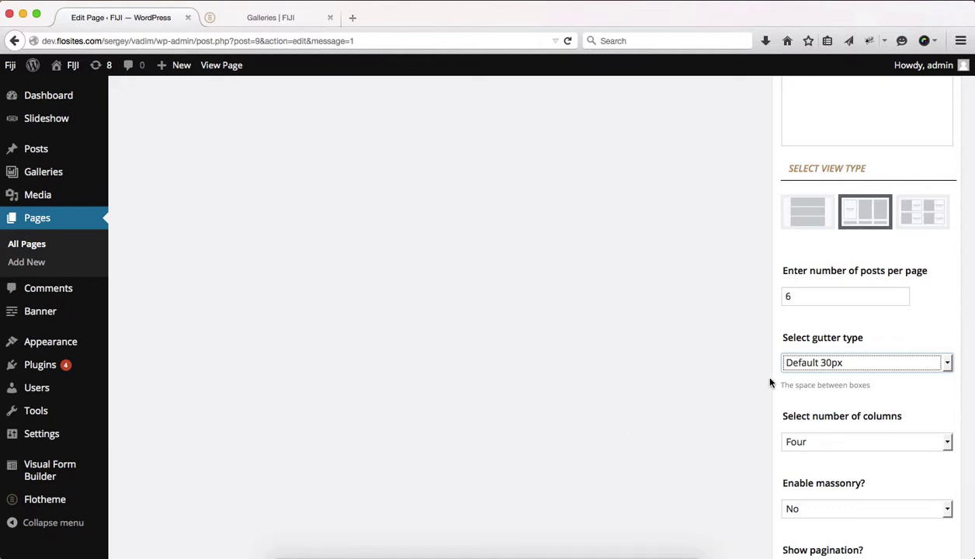
scroll(877, 419, down, 2)
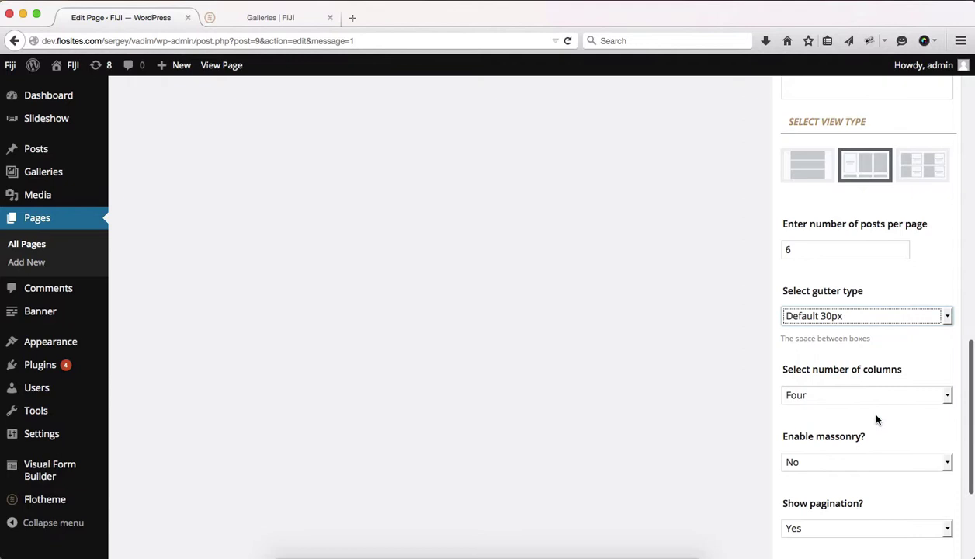
click(828, 358)
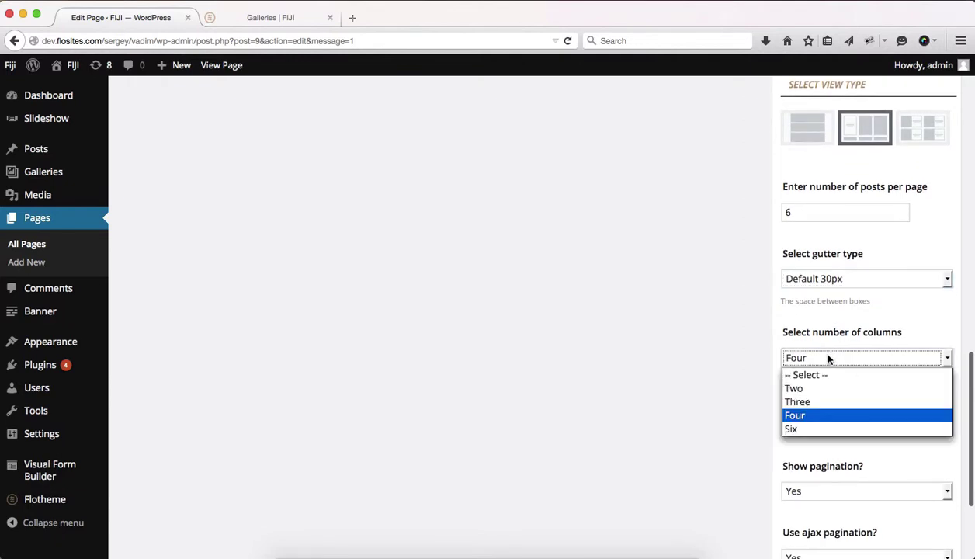
click(807, 402)
scroll(873, 314, down, 2)
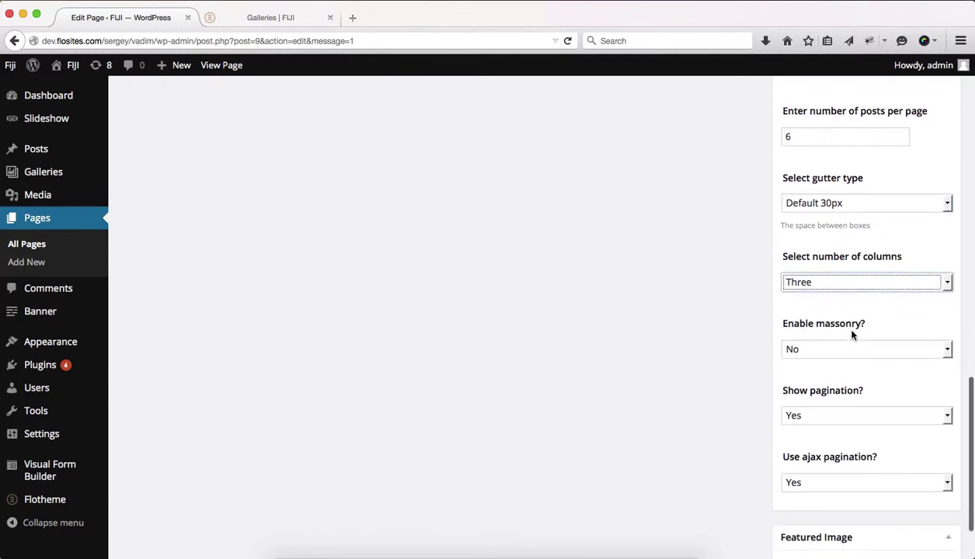
click(824, 353)
click(824, 351)
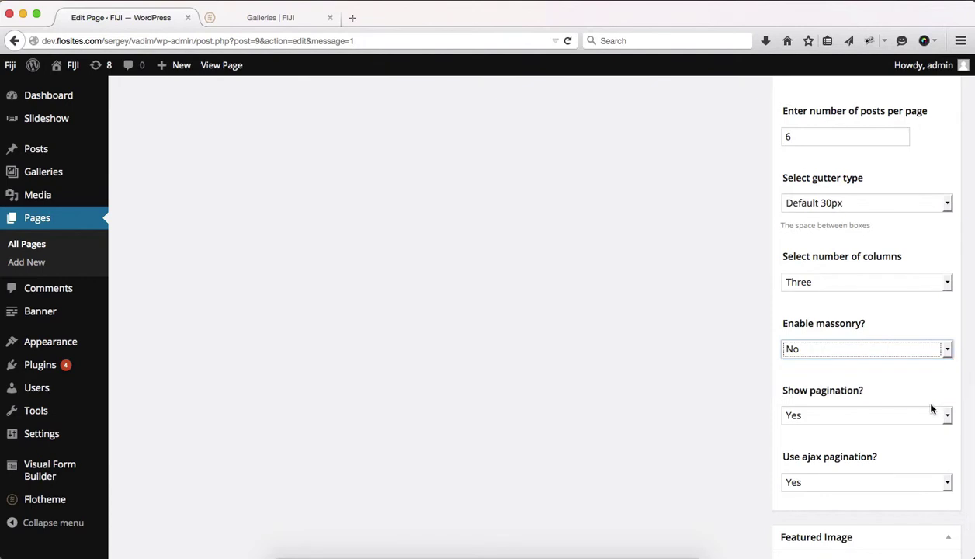
scroll(920, 397, down, 2)
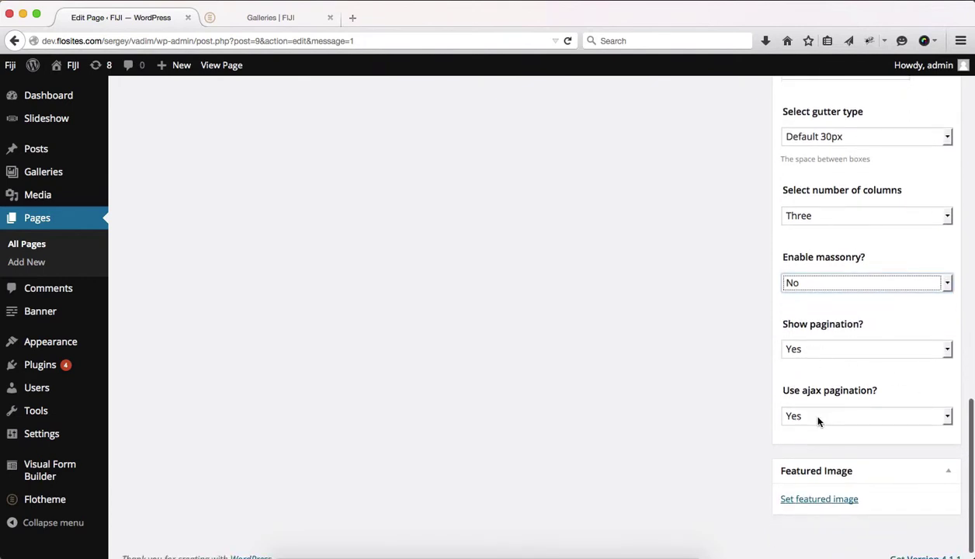
scroll(801, 408, up, 15)
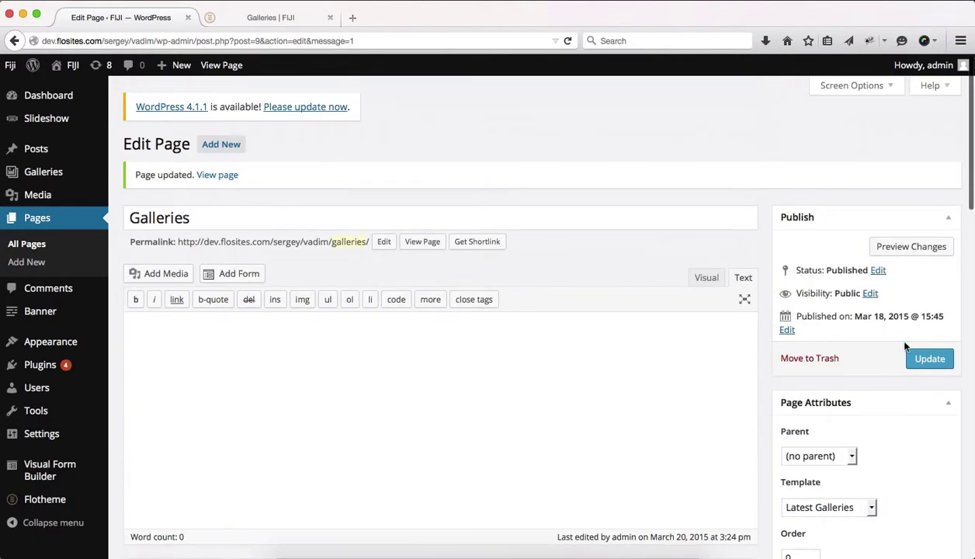
- Update the page and browse the live three-column grid showing titles over thumbnails
click(934, 368)
key(ctrl+Tab)
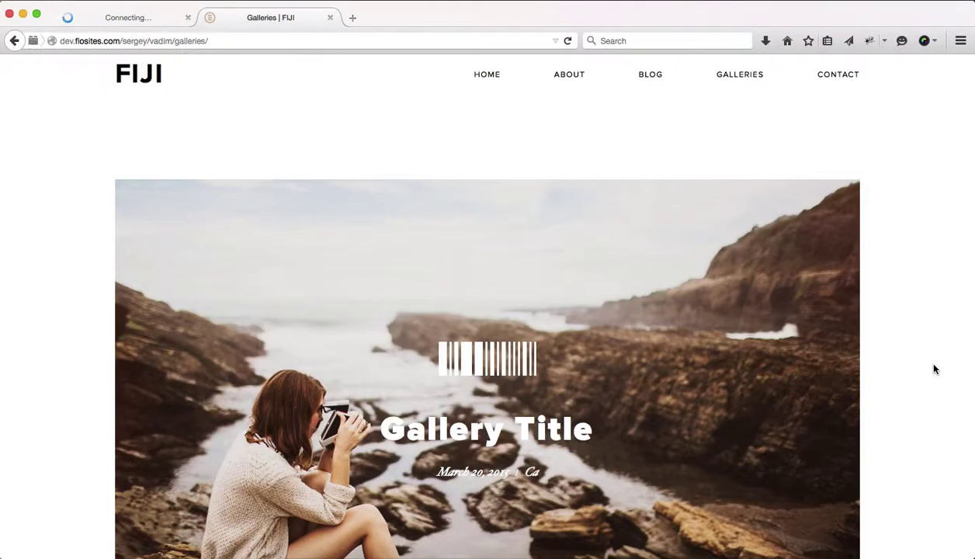
key(super+r)
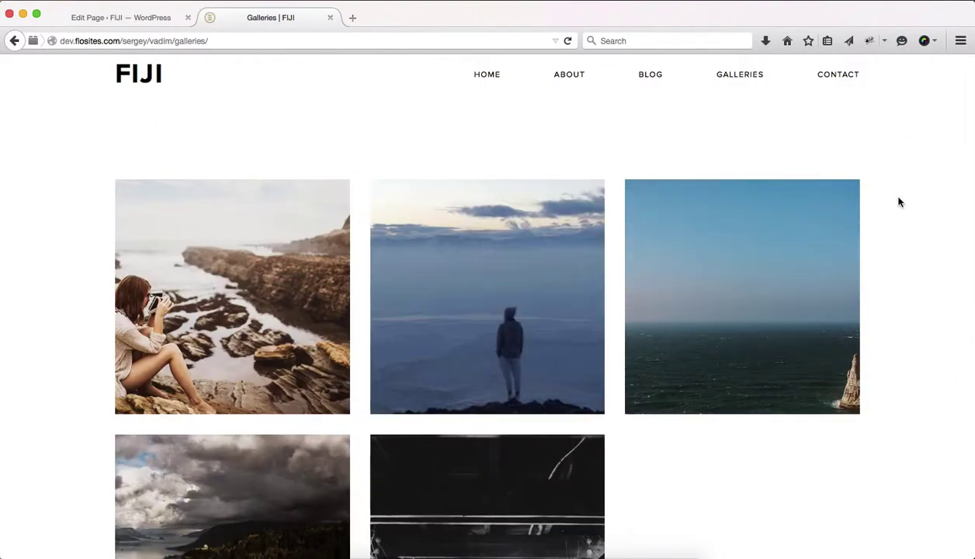
scroll(892, 214, down, 5)
scroll(890, 223, up, 3)
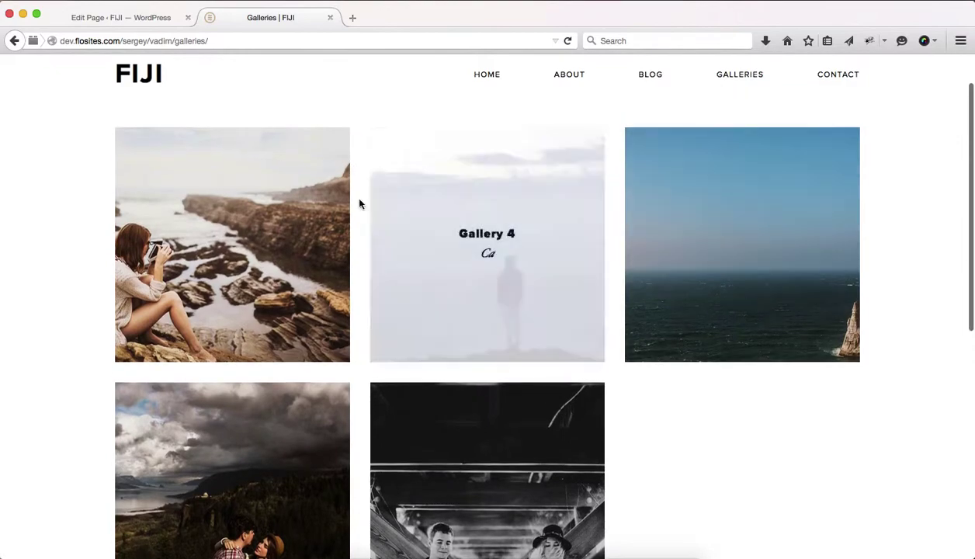
scroll(621, 357, down, 4)
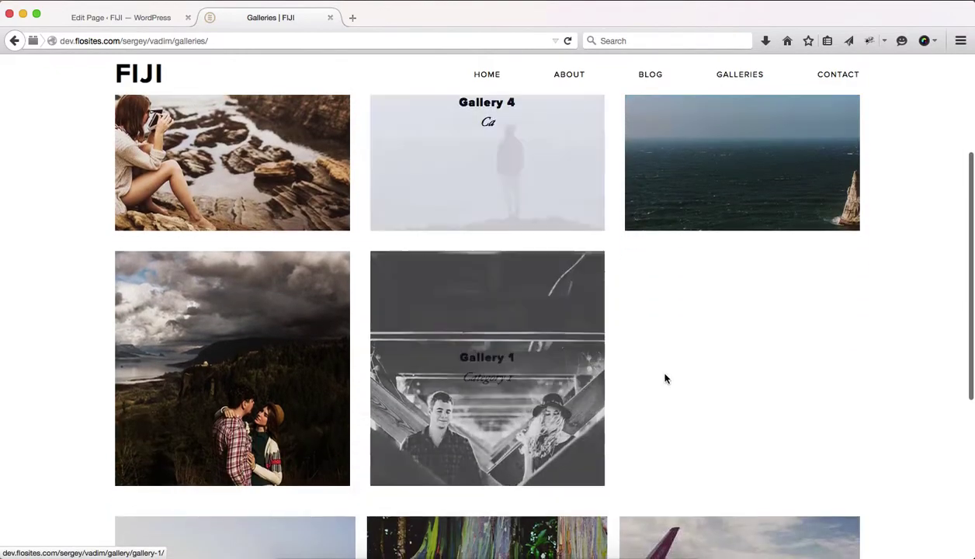
scroll(829, 287, down, 3)
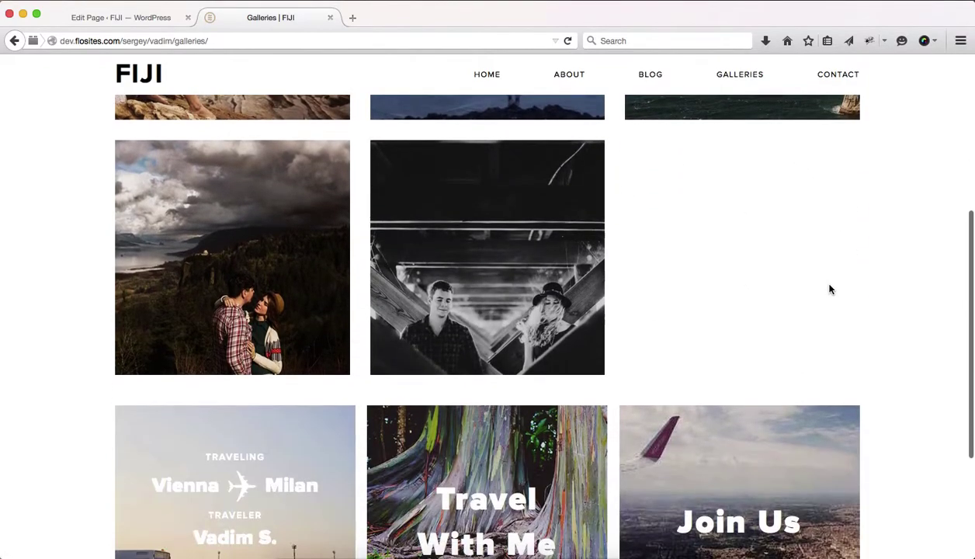
scroll(829, 288, up, 2)
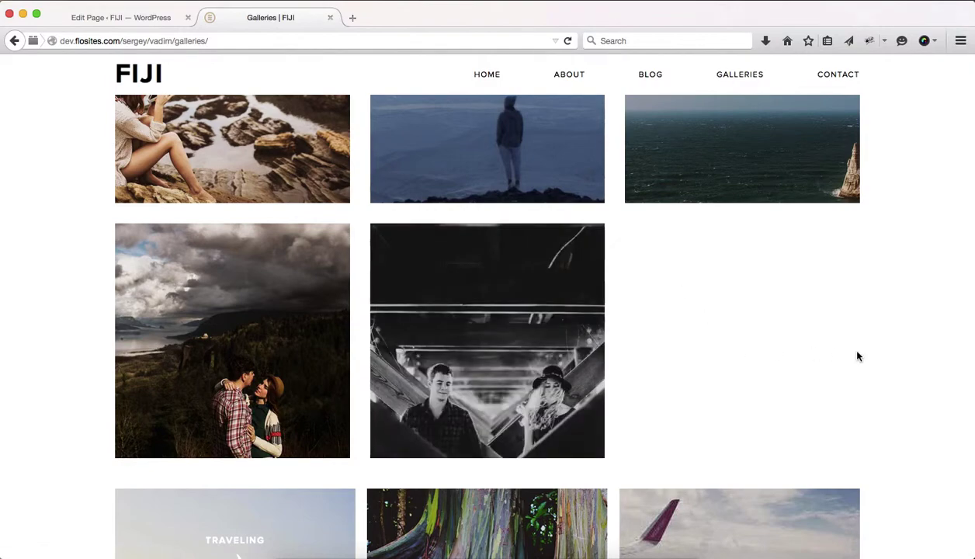
scroll(857, 354, down, 5)
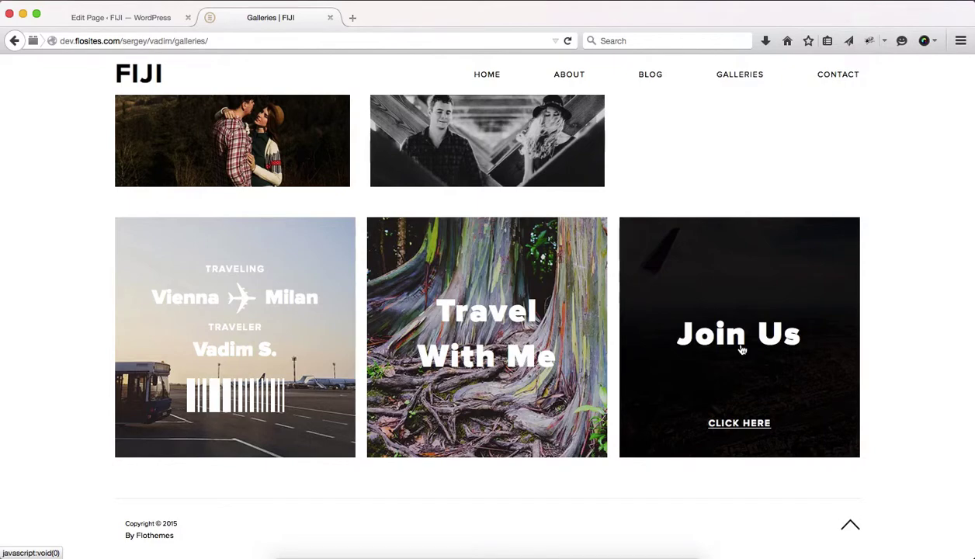
scroll(741, 350, up, 10)
- Set 'Enable title over?' to No and update the Galleries page
key(ctrl+shift+Tab)
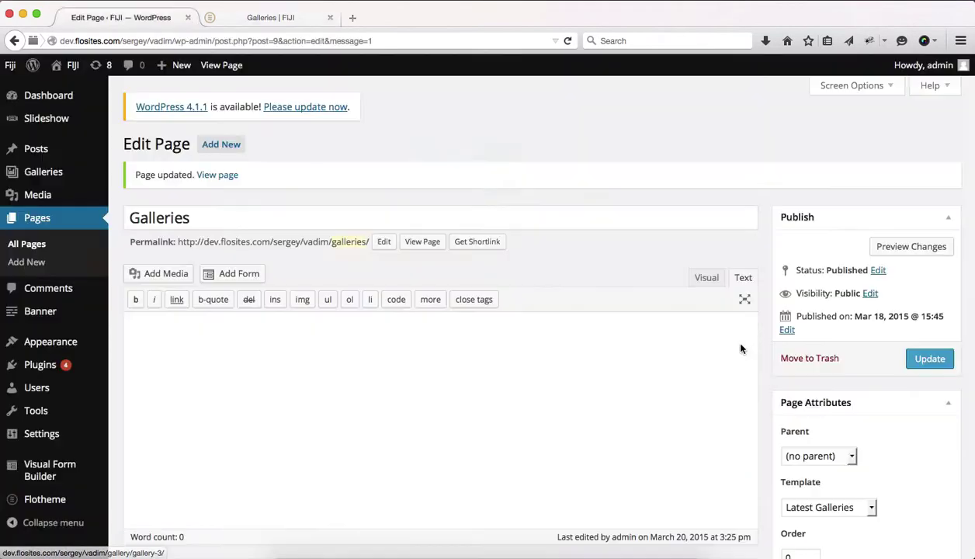
scroll(837, 361, down, 10)
scroll(856, 489, down, 10)
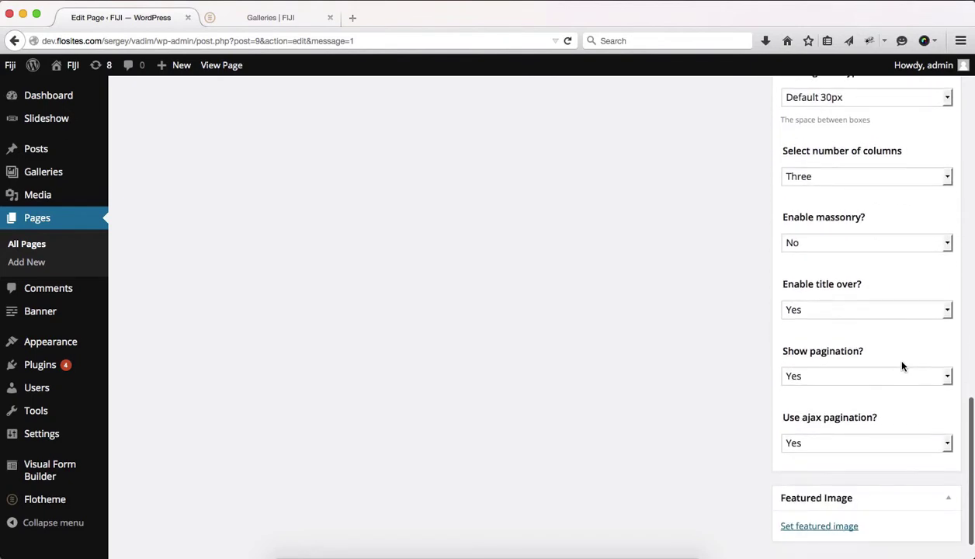
click(817, 310)
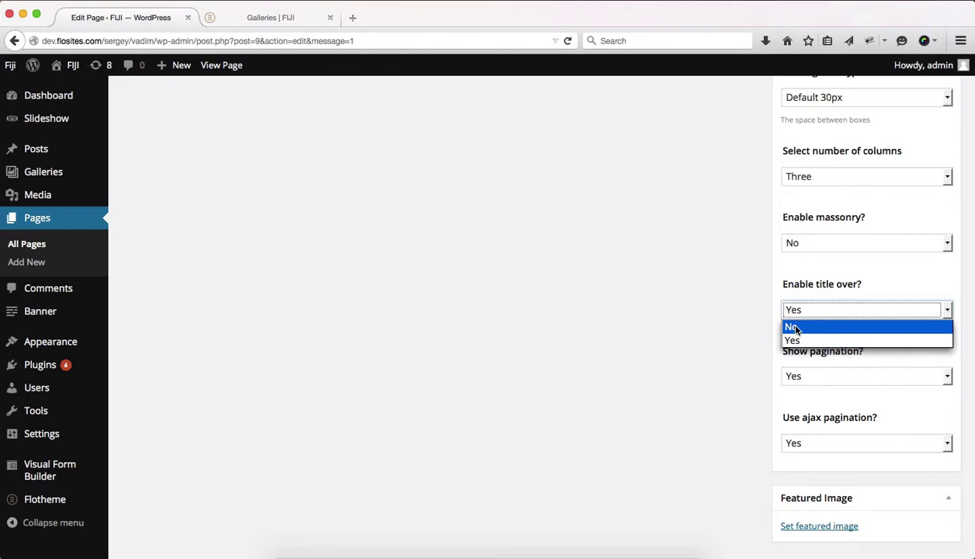
click(793, 327)
scroll(669, 394, up, 15)
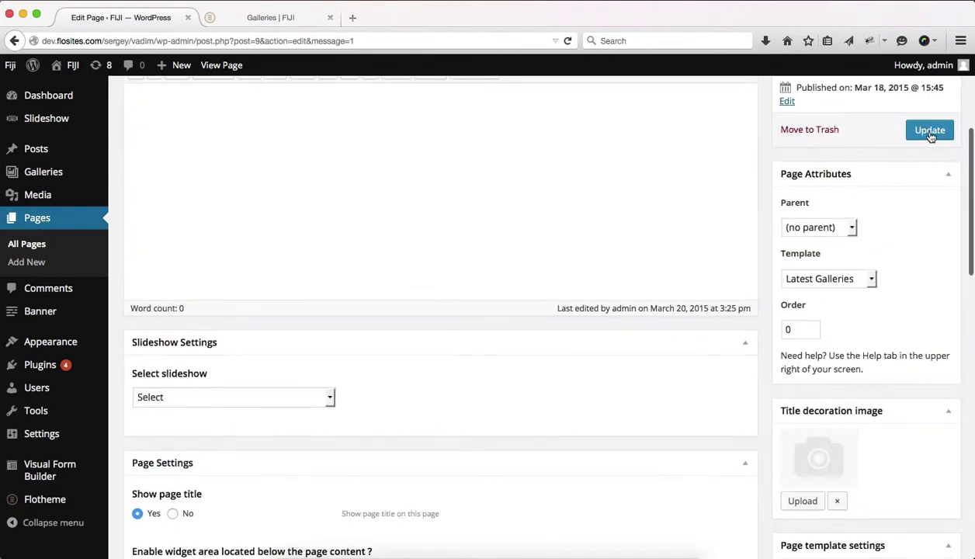
click(929, 131)
- Reload the live Galleries page to confirm titles now sit beneath the thumbnails
key(ctrl+Tab)
key(super+r)
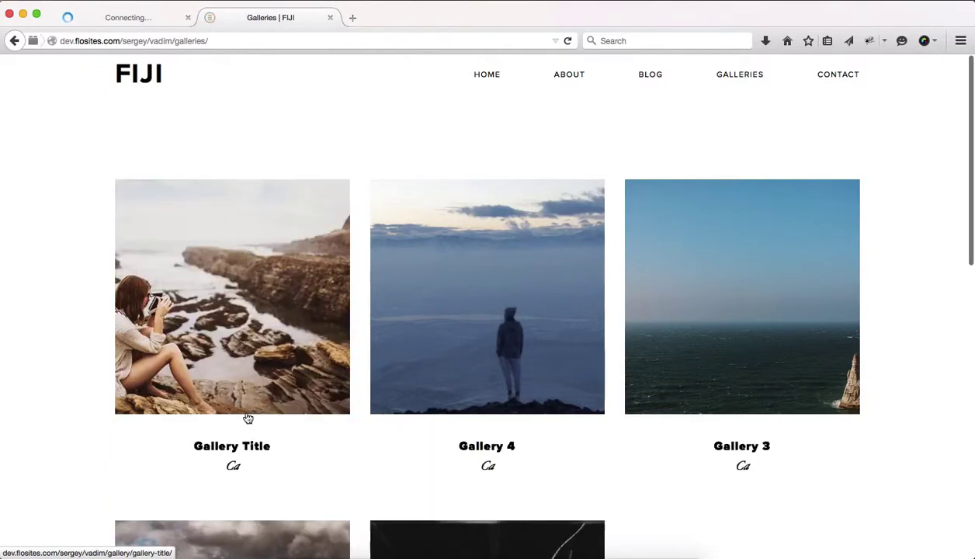
scroll(247, 418, down, 1)
scroll(247, 418, down, 1)
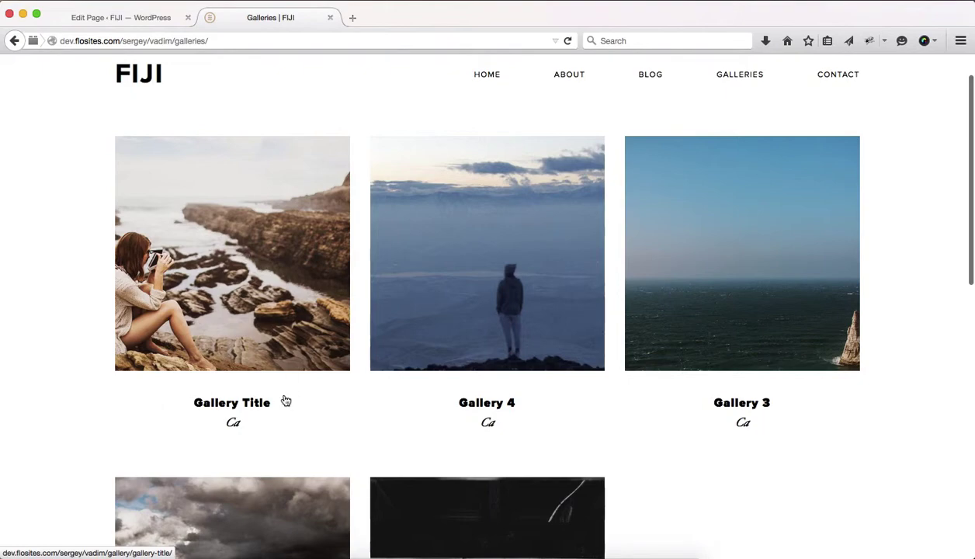
scroll(415, 405, down, 1)
- Select the third, grid 50/50 View Type icon and update the page
scroll(415, 405, down, 3)
key(ctrl+shift+Tab)
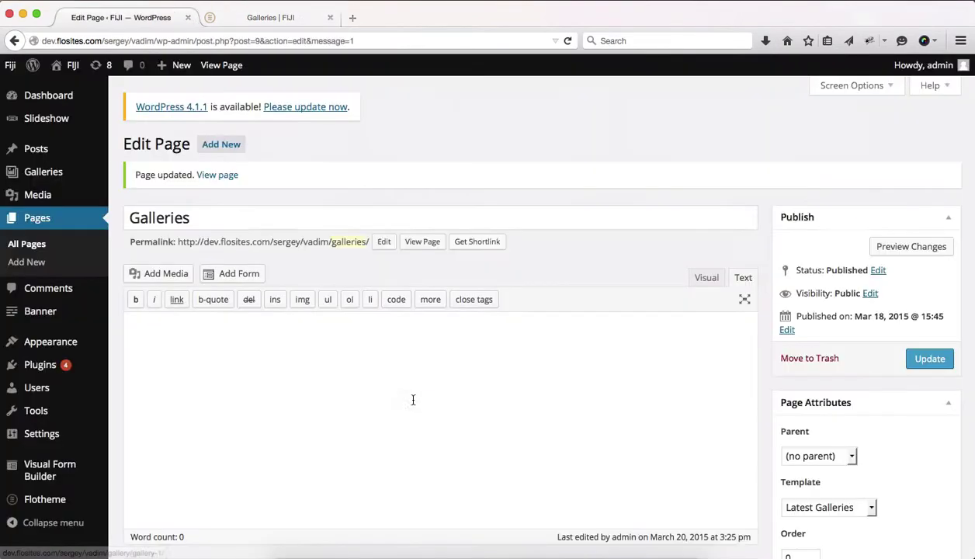
scroll(785, 334, down, 5)
scroll(785, 335, down, 5)
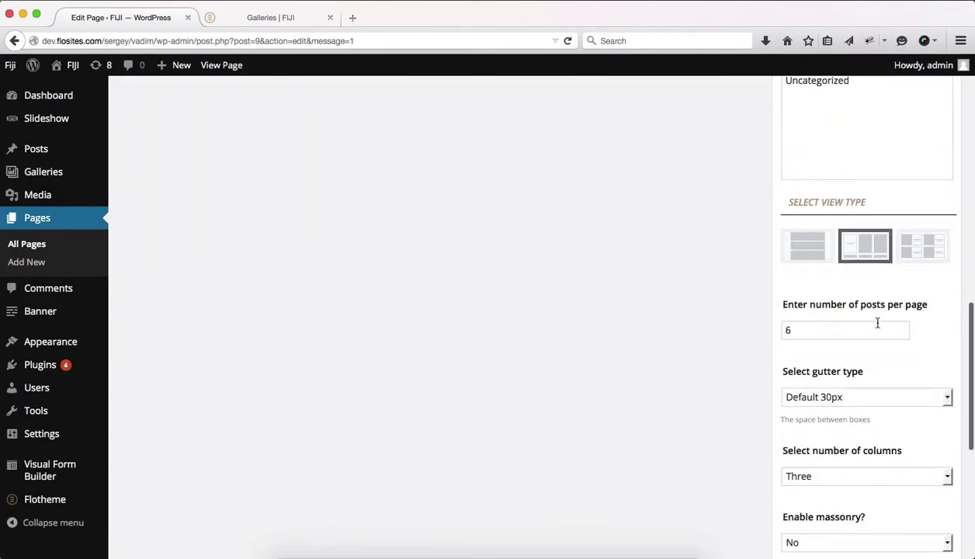
scroll(900, 323, down, 2)
scroll(929, 327, up, 1)
scroll(928, 327, up, 2)
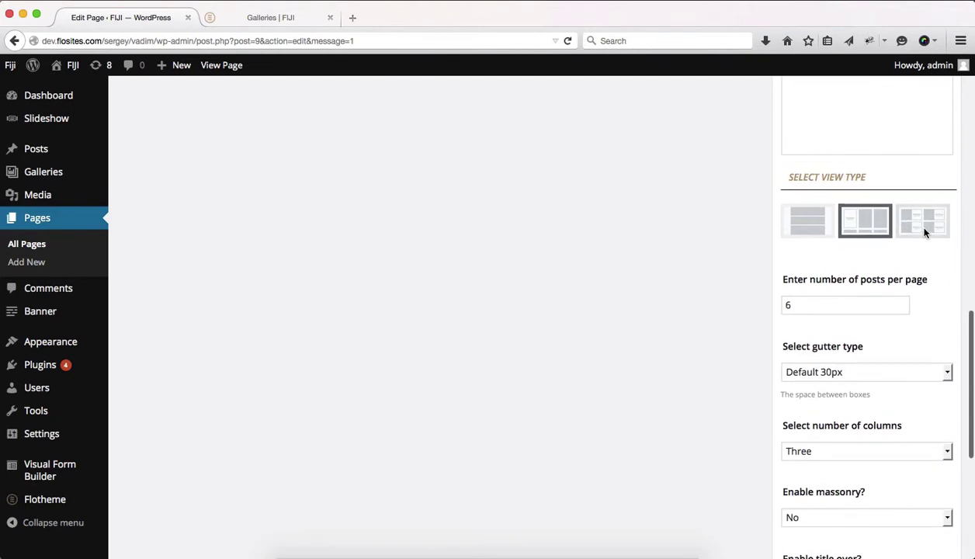
click(924, 230)
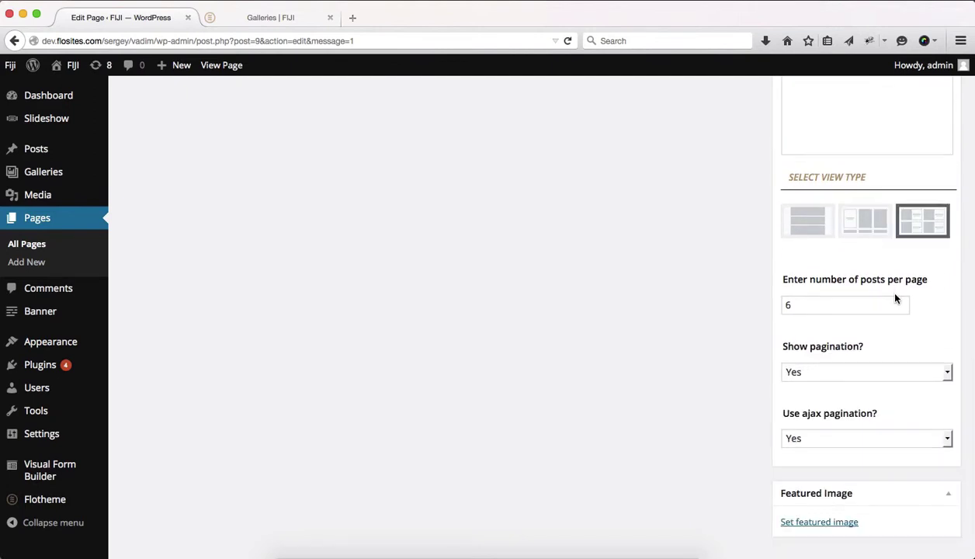
scroll(884, 291, up, 10)
click(927, 197)
scroll(928, 197, down, 10)
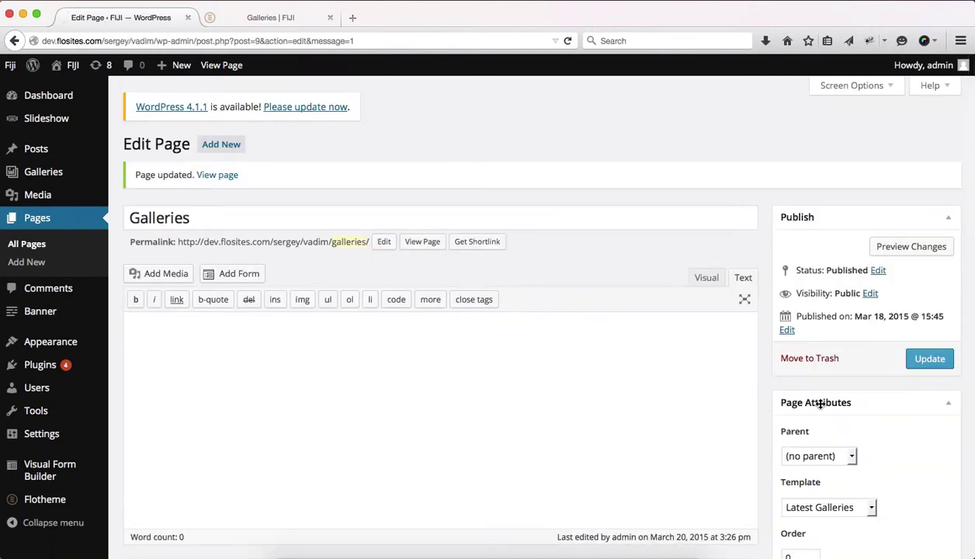
- Reload the live Galleries page and scroll through the half-image, half-text gallery cards
key(ctrl+Tab)
key(super+r)
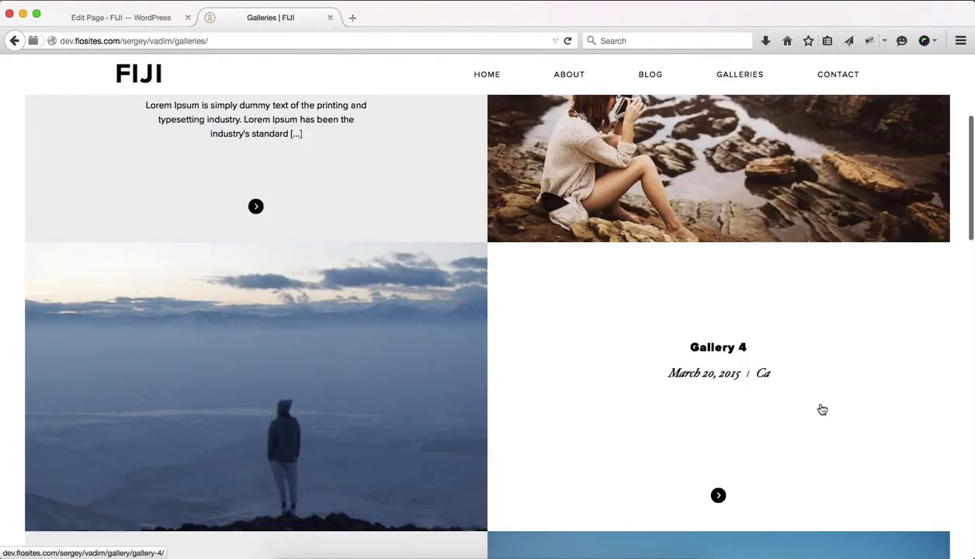
scroll(821, 407, up, 3)
scroll(729, 335, down, 5)
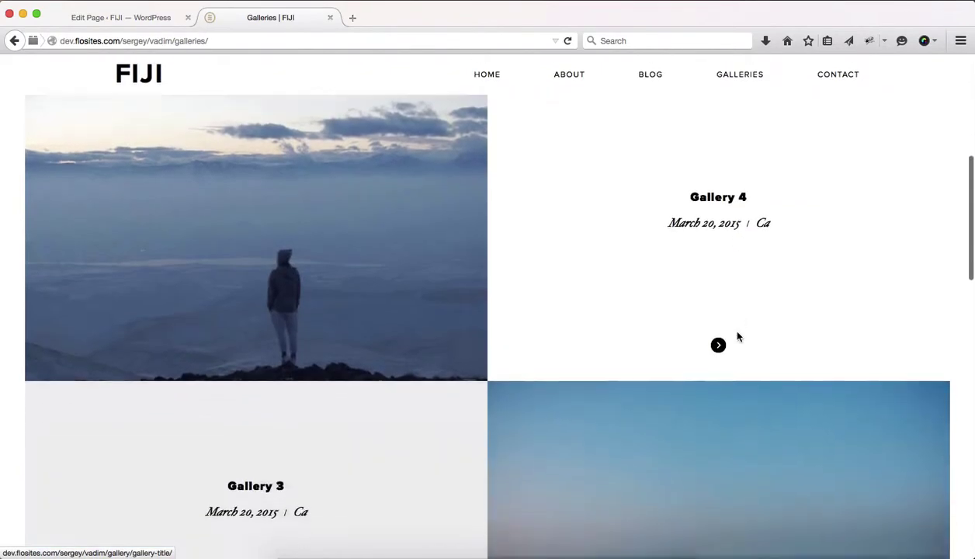
scroll(734, 336, up, 5)
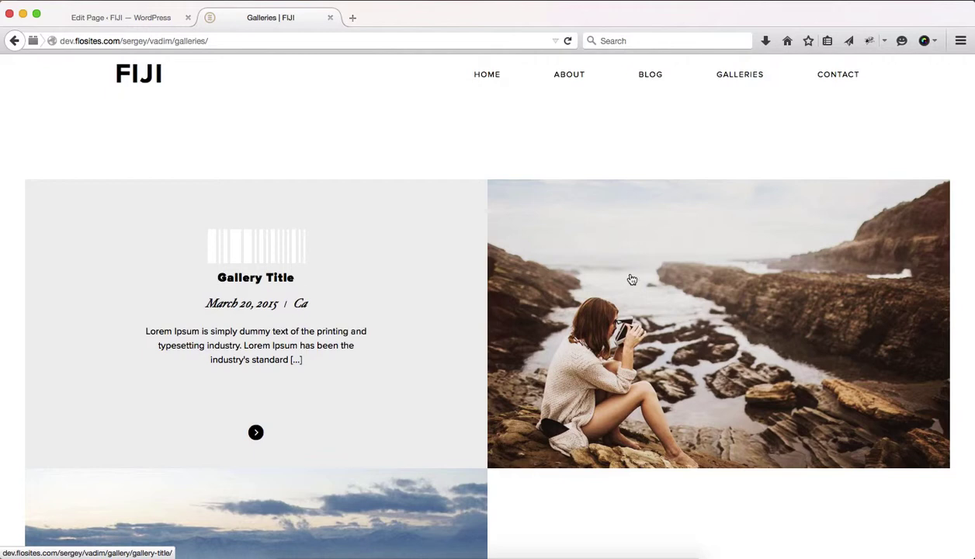
scroll(696, 280, down, 3)
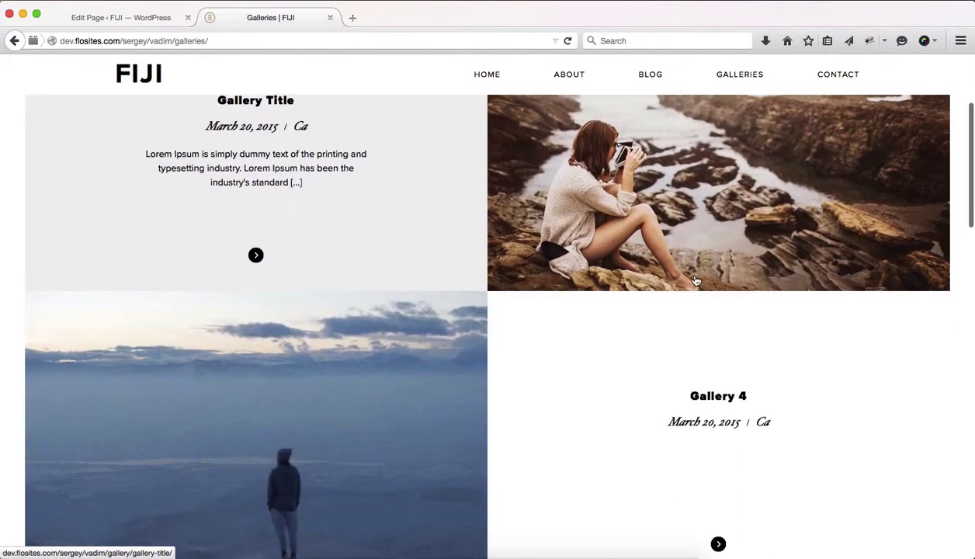
scroll(696, 280, up, 2)
scroll(696, 280, down, 8)
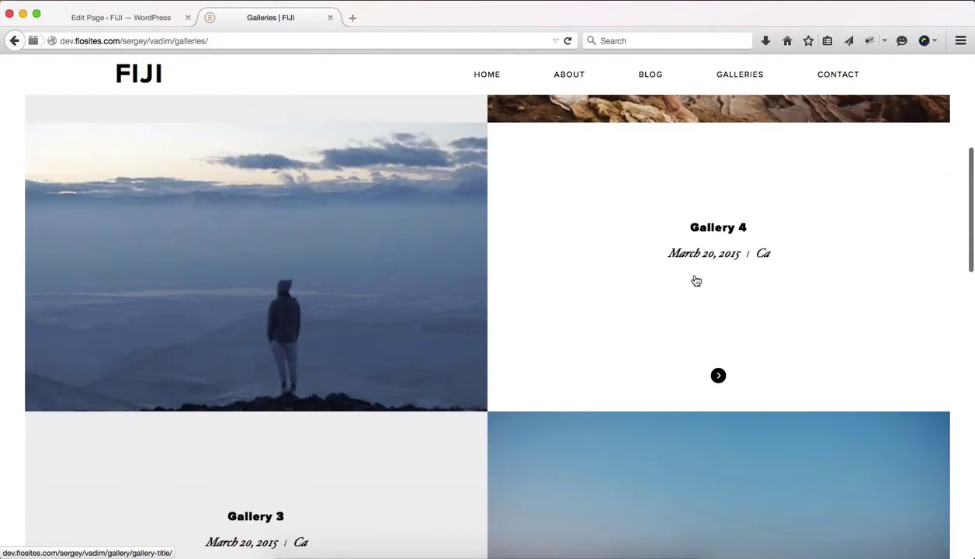
scroll(696, 280, down, 8)
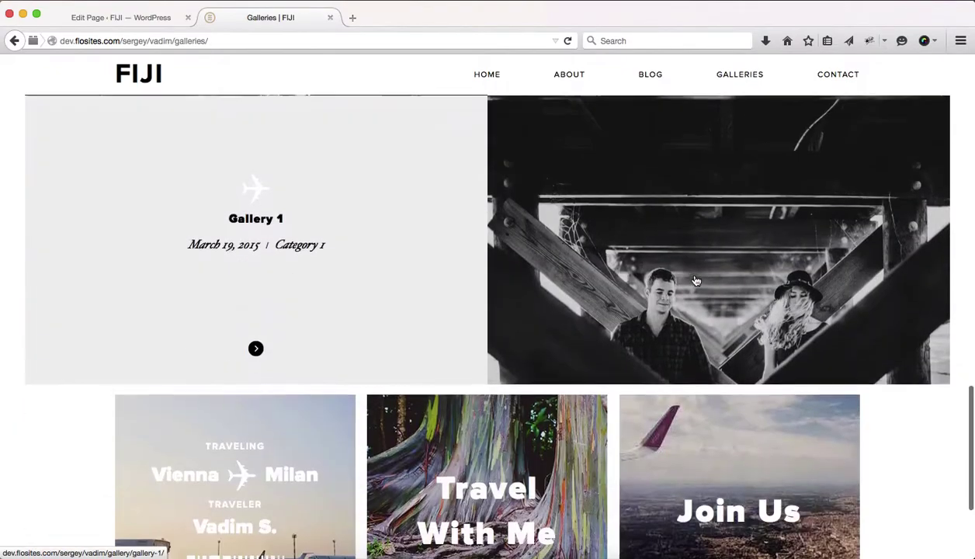
scroll(696, 281, up, 8)
scroll(696, 280, up, 5)
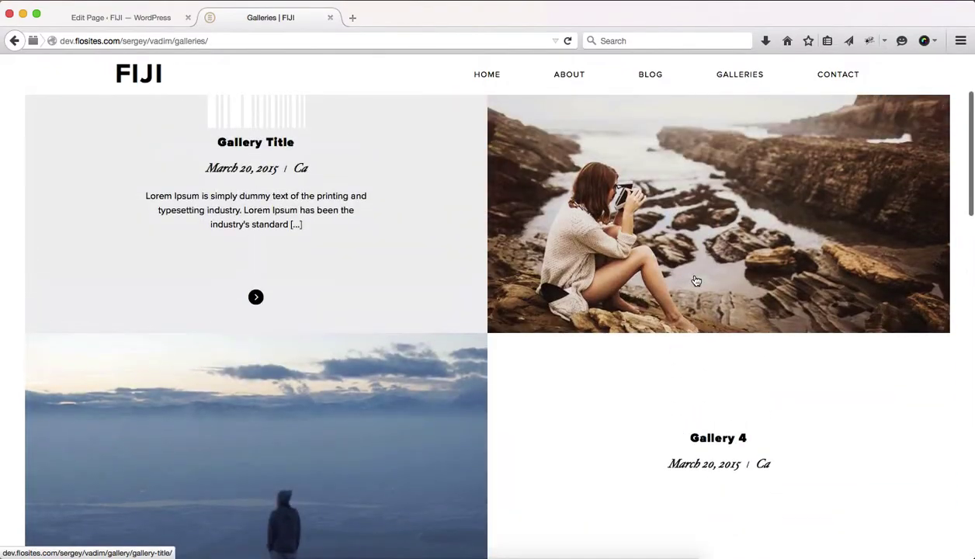
key(ctrl+shift+Tab)
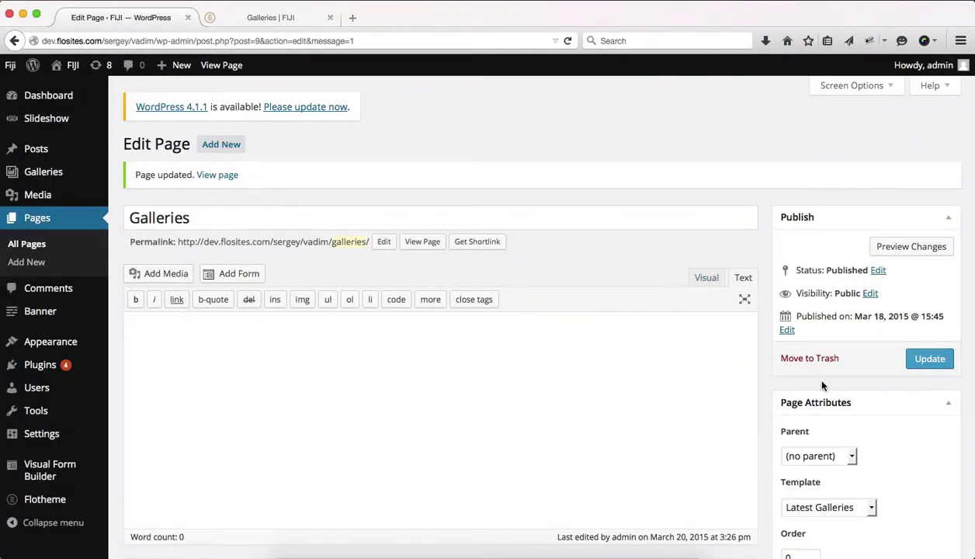
scroll(806, 374, down, 5)
scroll(868, 433, down, 5)
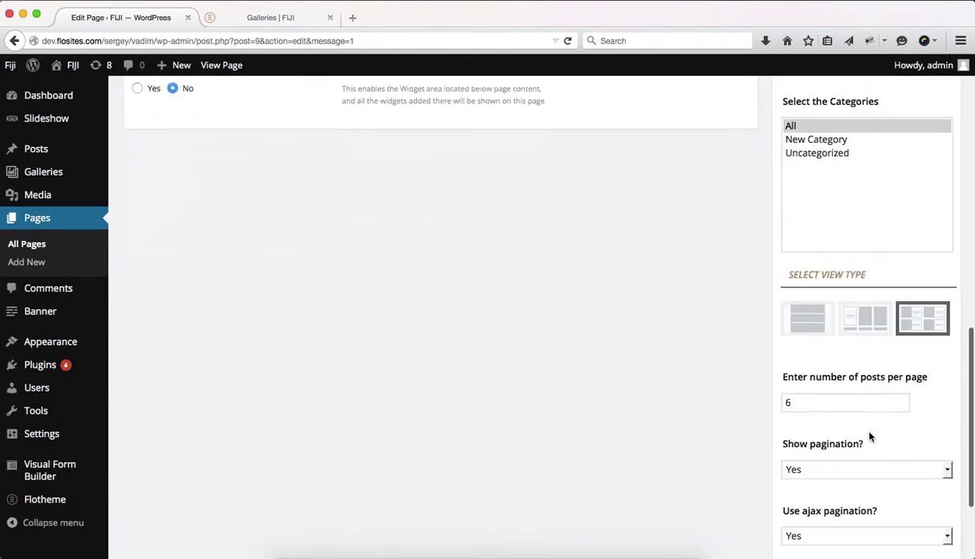
scroll(846, 396, down, 3)
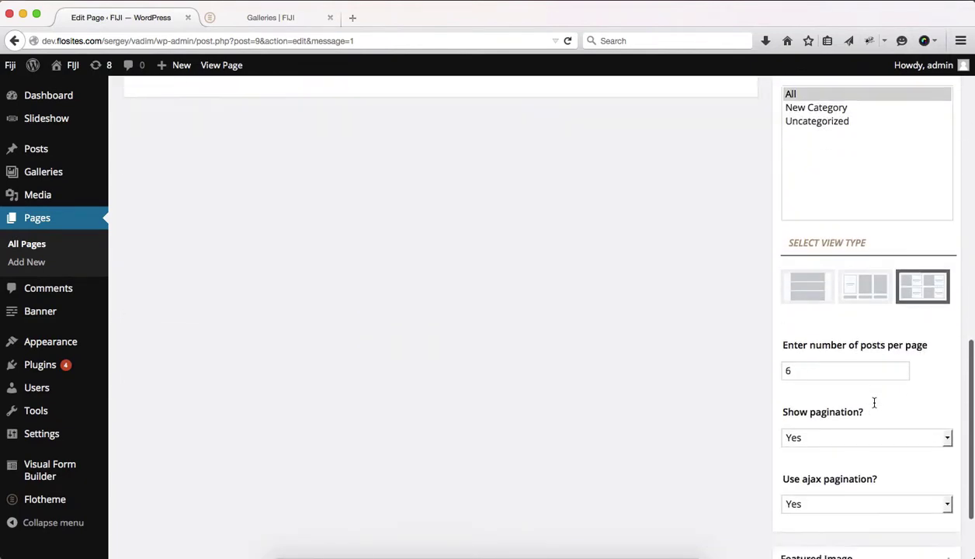
scroll(889, 365, up, 12)
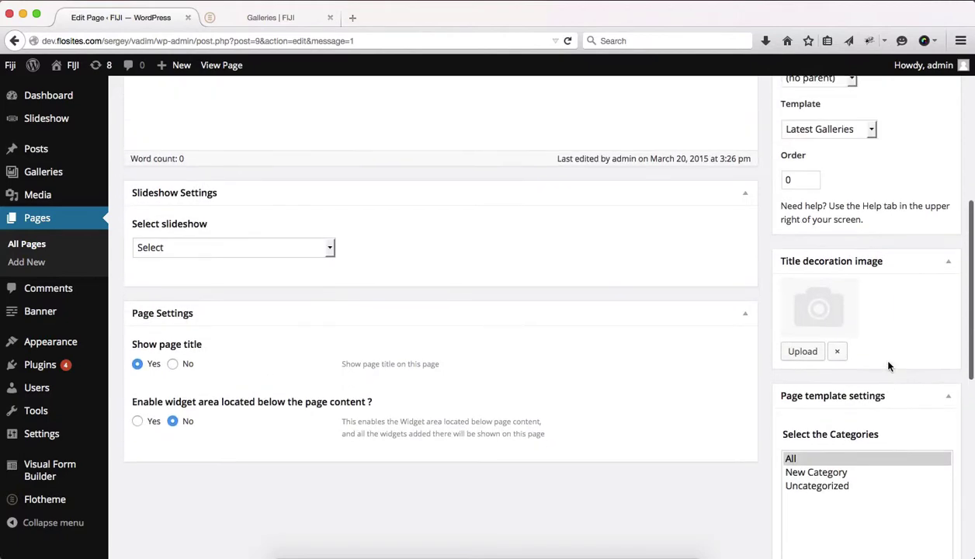
scroll(857, 225, down, 4)
scroll(857, 222, down, 8)
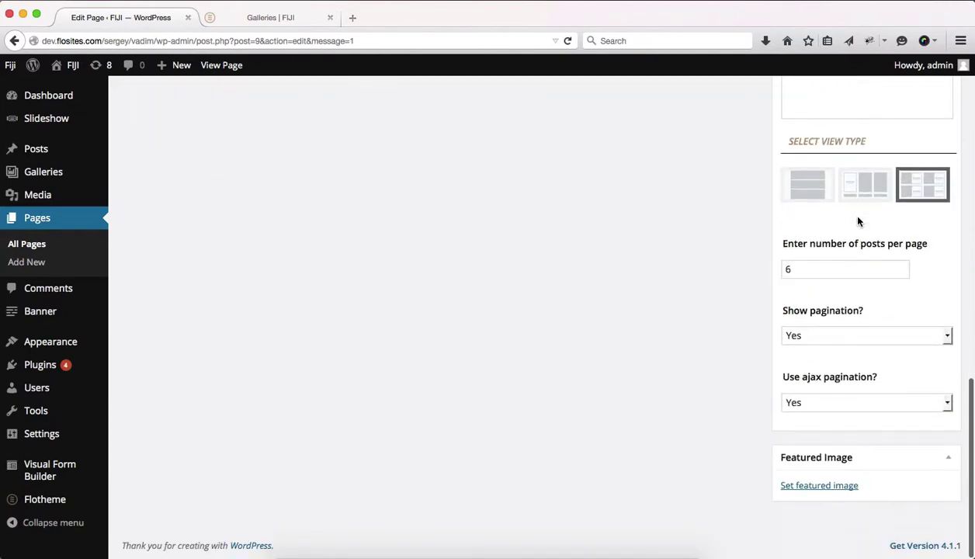
scroll(852, 366, up, 6)
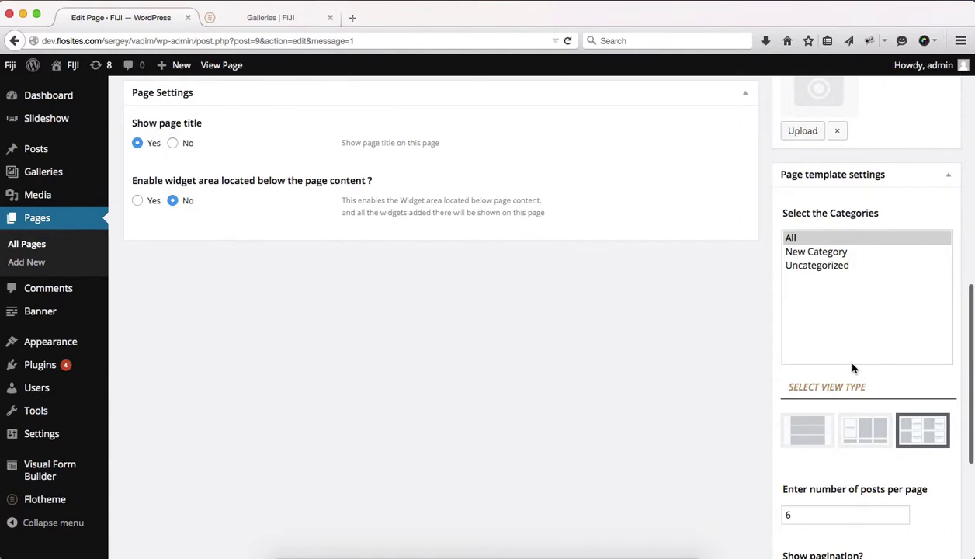
scroll(852, 368, up, 3)
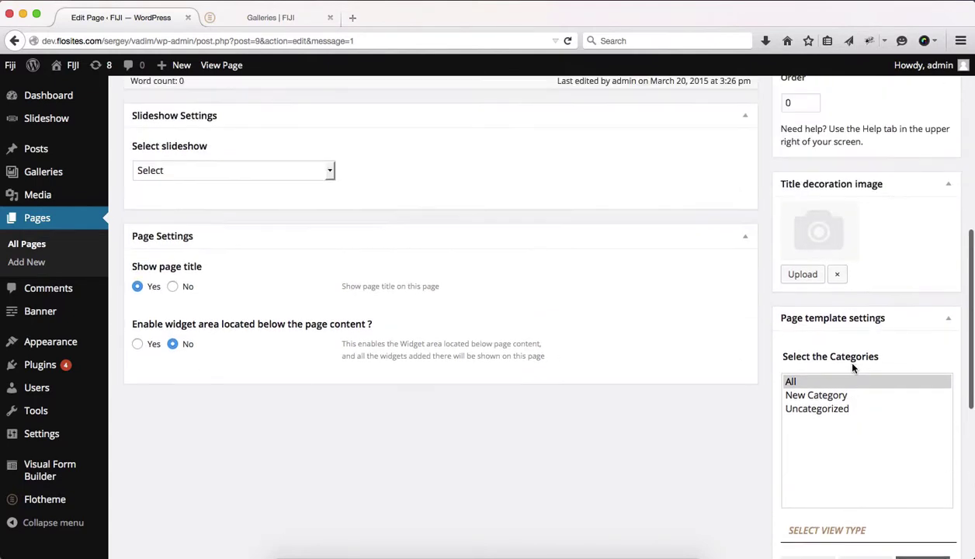
- Choose Homepage Slider as the Galleries page's slideshow in Slideshow Settings
right_click(733, 491)
click(604, 317)
scroll(606, 317, up, 3)
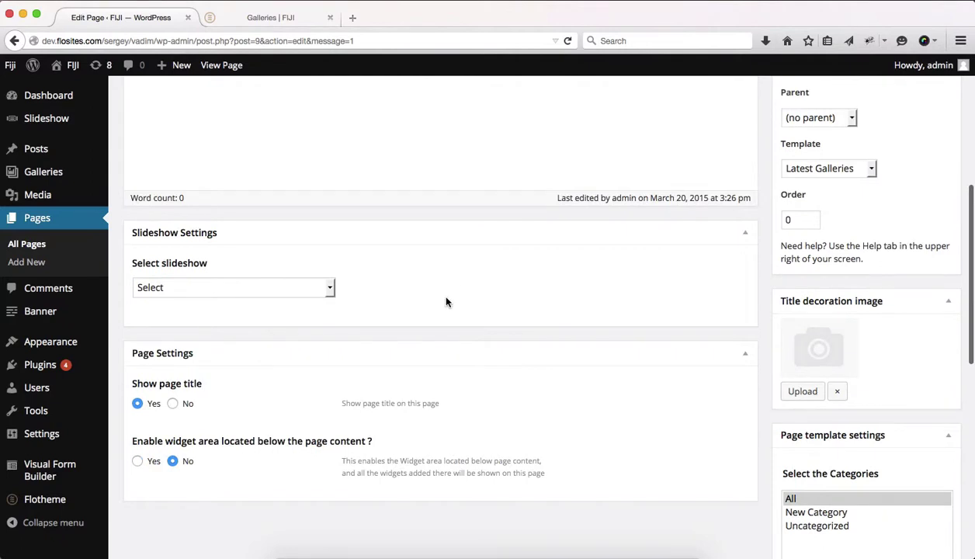
click(306, 288)
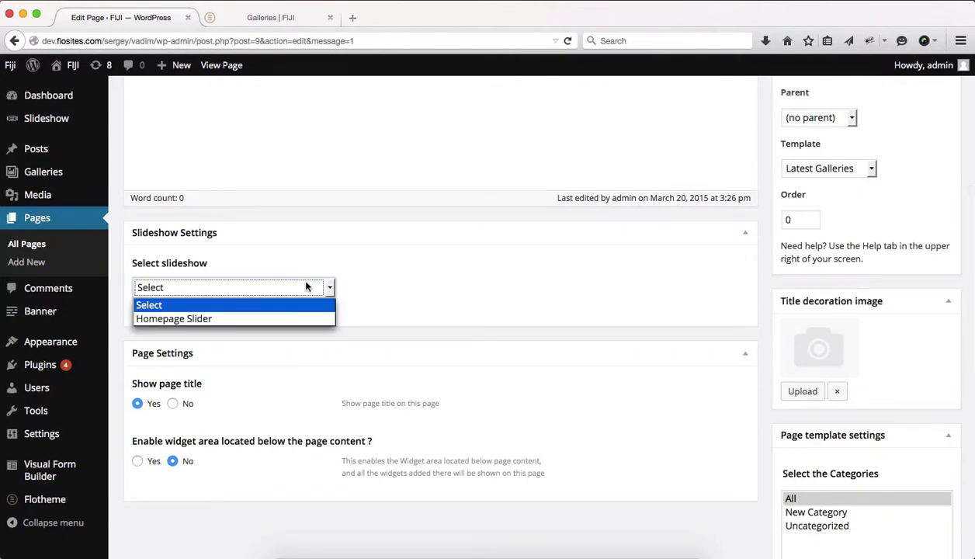
click(261, 319)
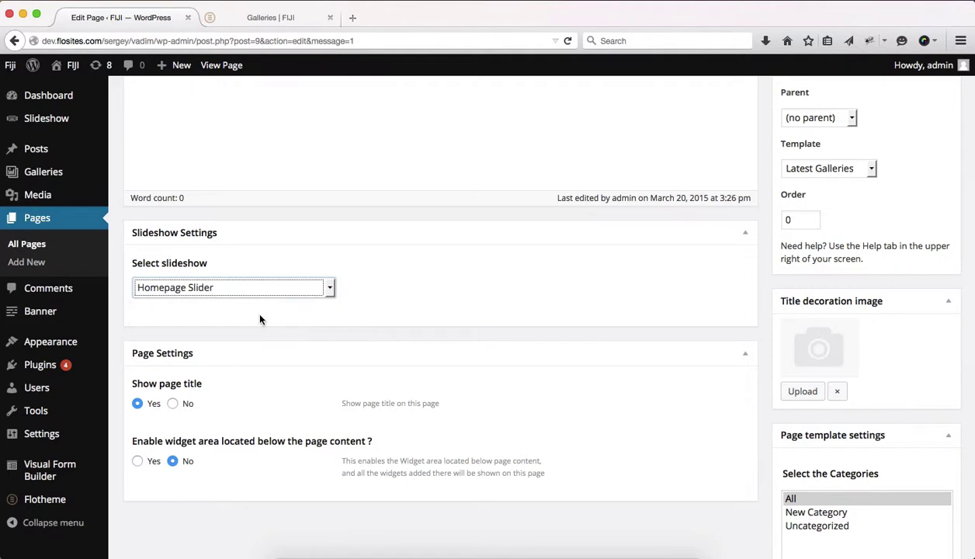
click(446, 227)
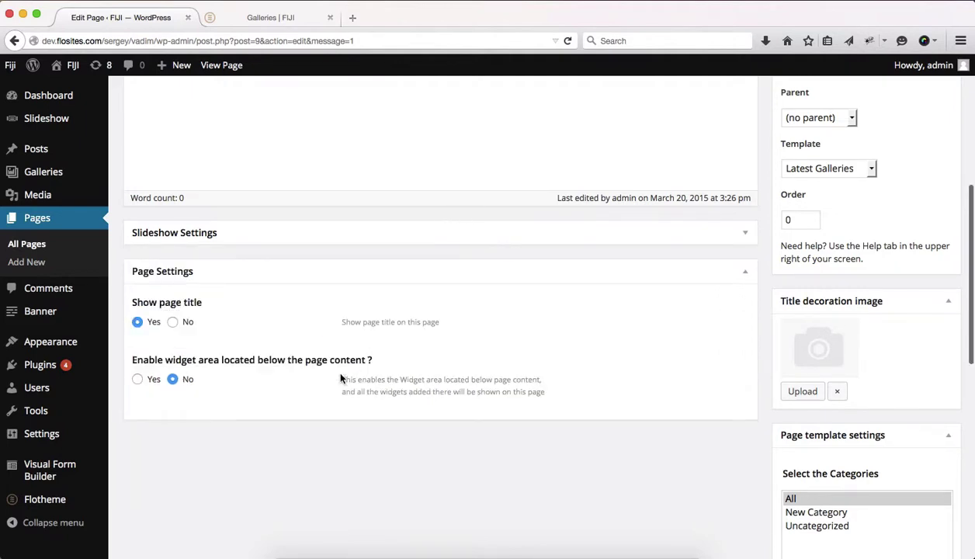
click(339, 234)
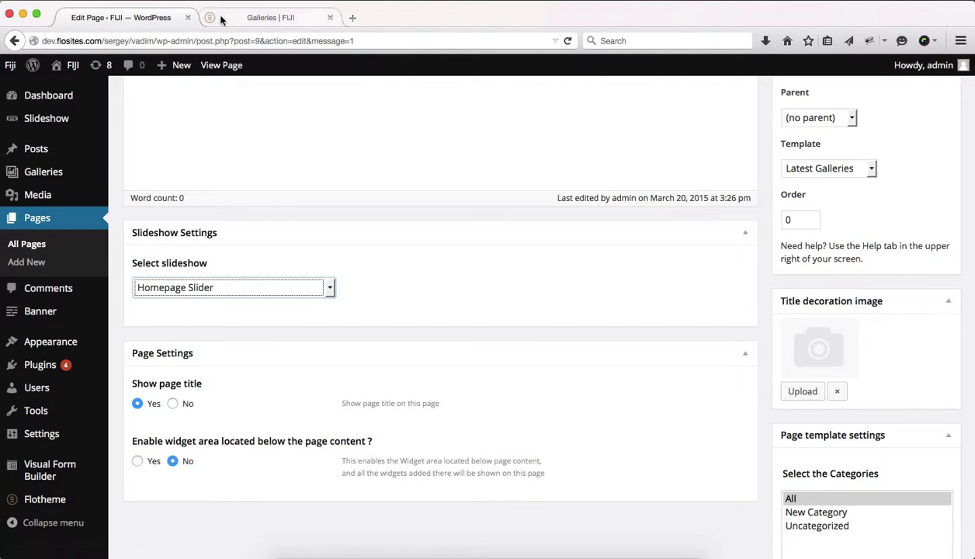
- Scroll through the live Galleries page, then go back to the page editor
click(268, 17)
scroll(296, 210, down, 5)
scroll(295, 210, down, 5)
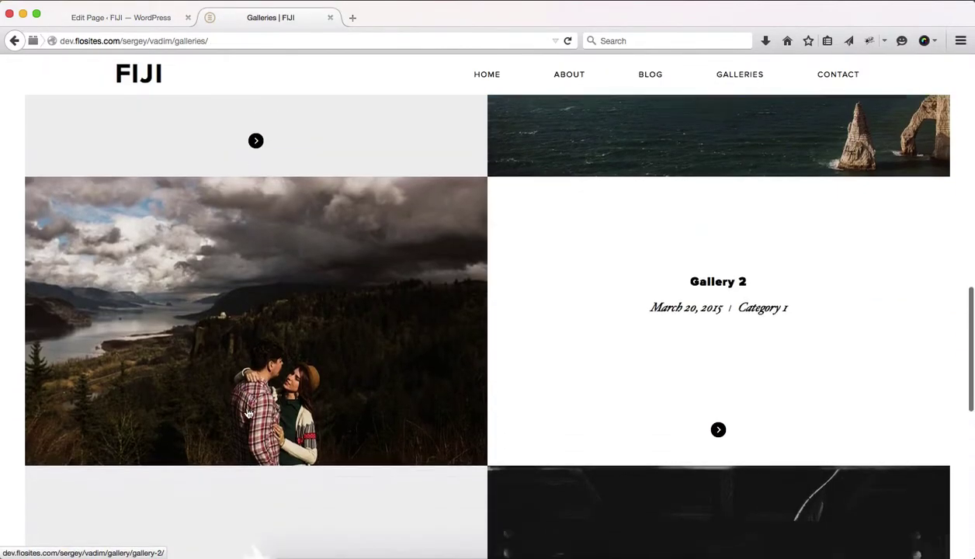
scroll(245, 404, down, 5)
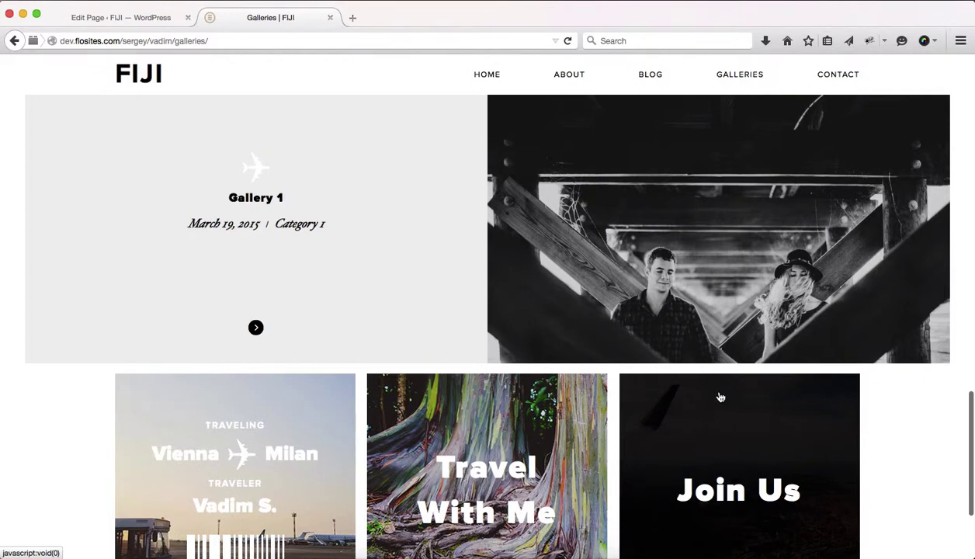
key(ctrl+shift+Tab)
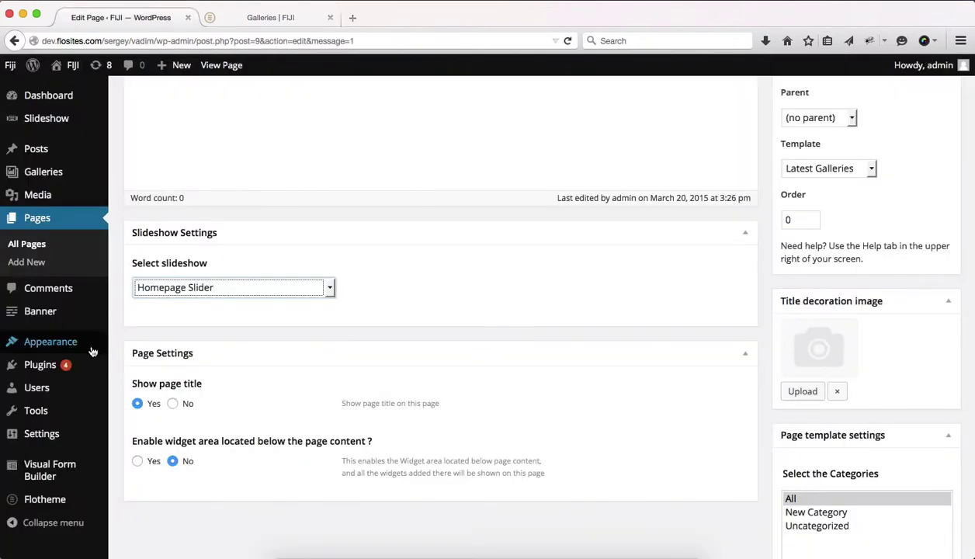
- Open Widgets in a new tab and expand the 'Below Page content full page width sidebar' area
mouse_move(80, 341)
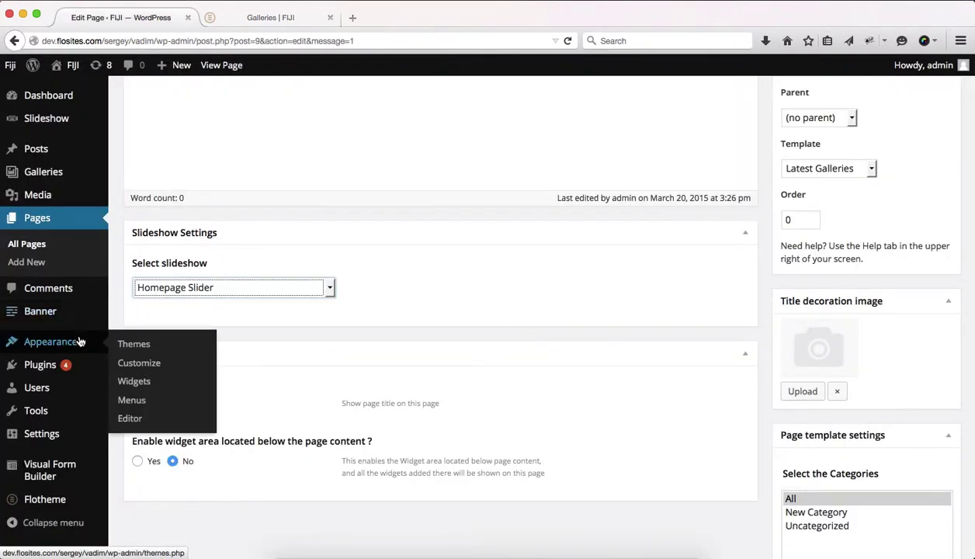
middle_click(142, 388)
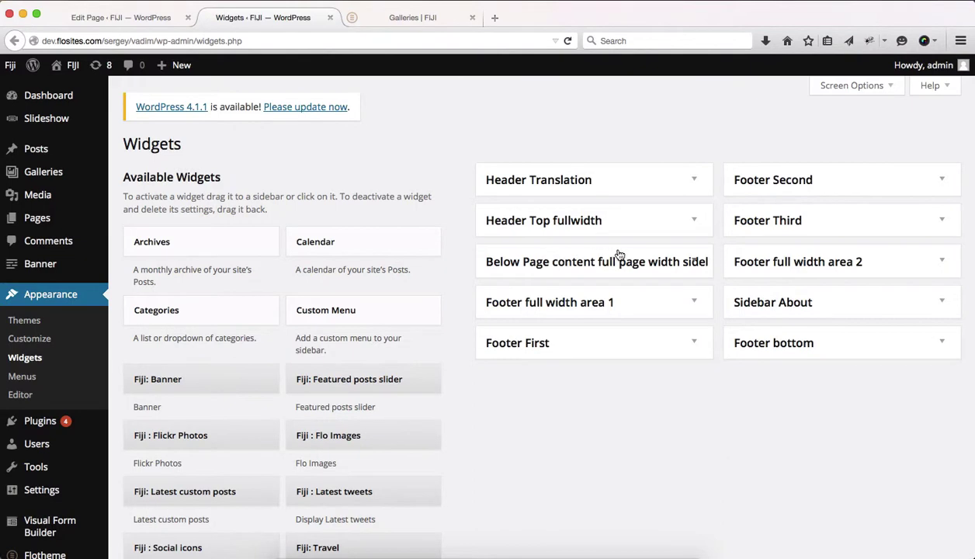
click(644, 267)
- Enable the widget area below the page content, using the below-page-content sidebar
key(ctrl+shift+Tab)
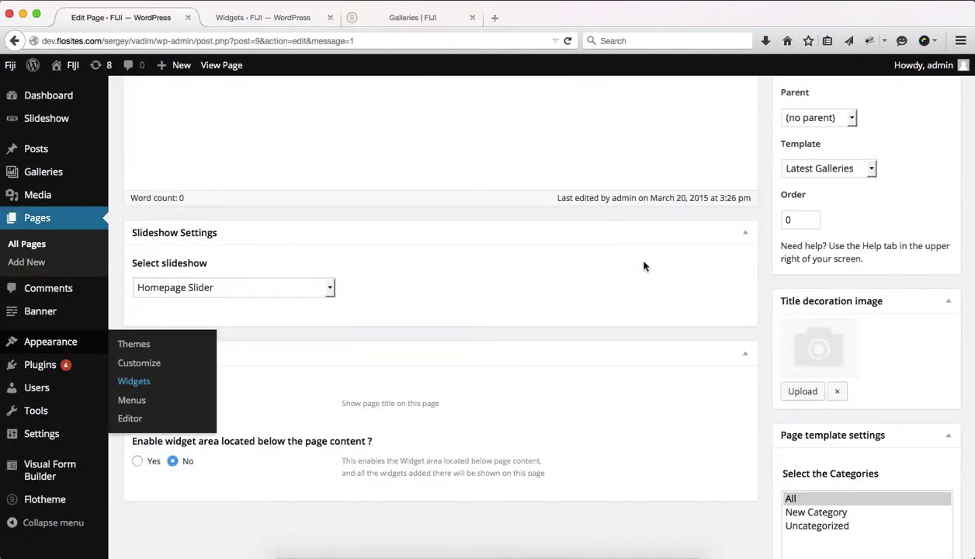
click(138, 462)
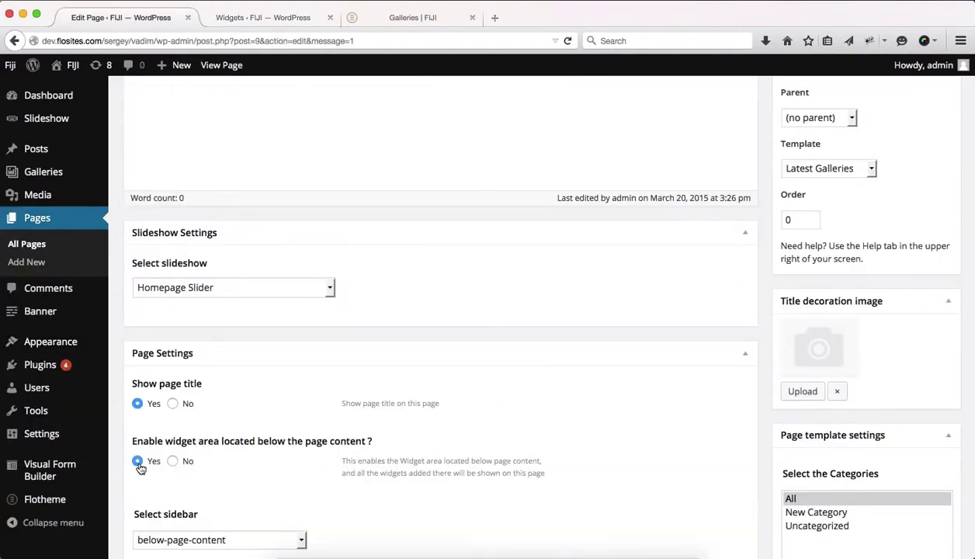
scroll(291, 435, down, 3)
click(224, 420)
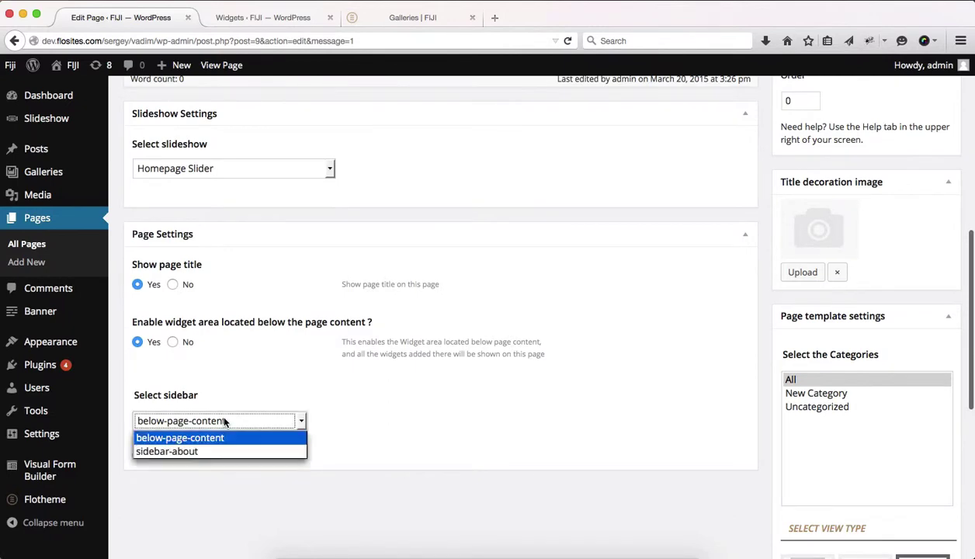
click(246, 364)
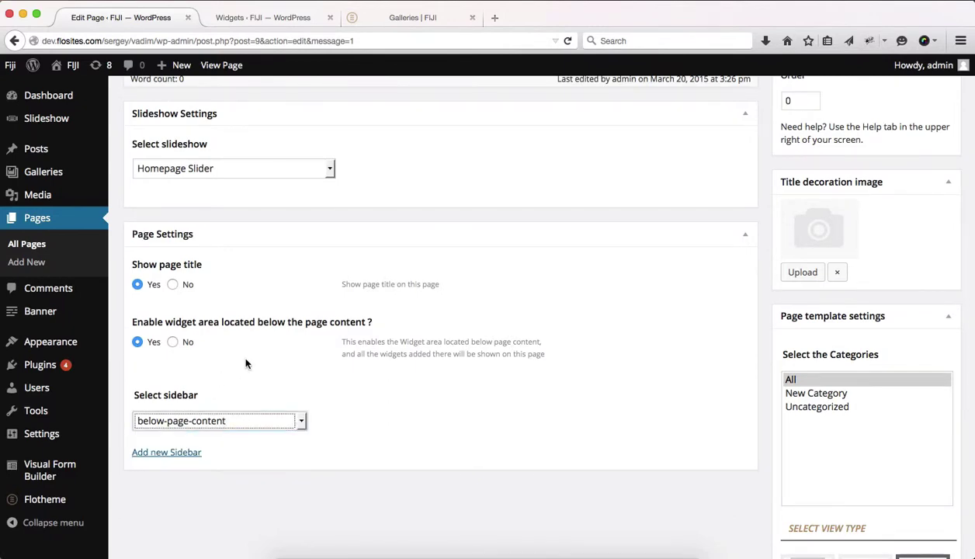
scroll(246, 364, up, 5)
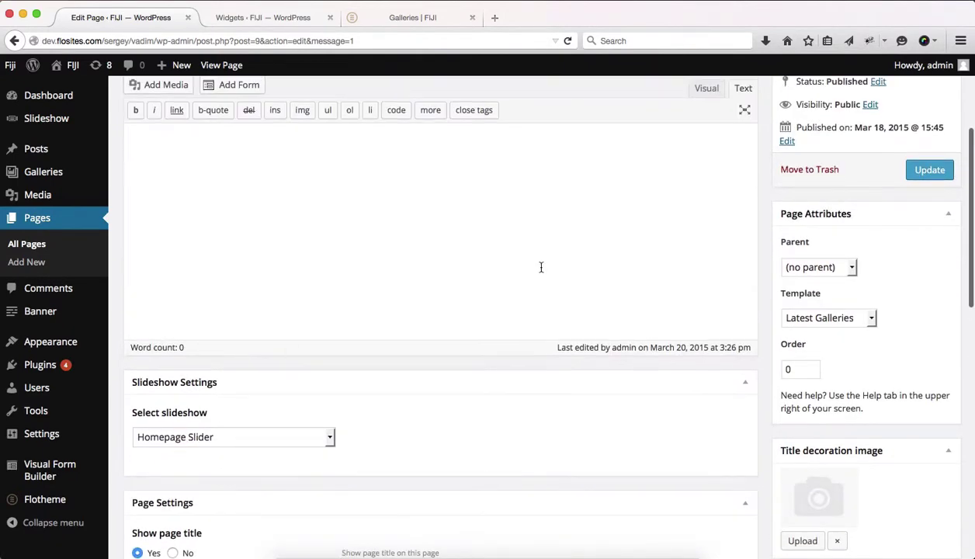
scroll(541, 267, up, 2)
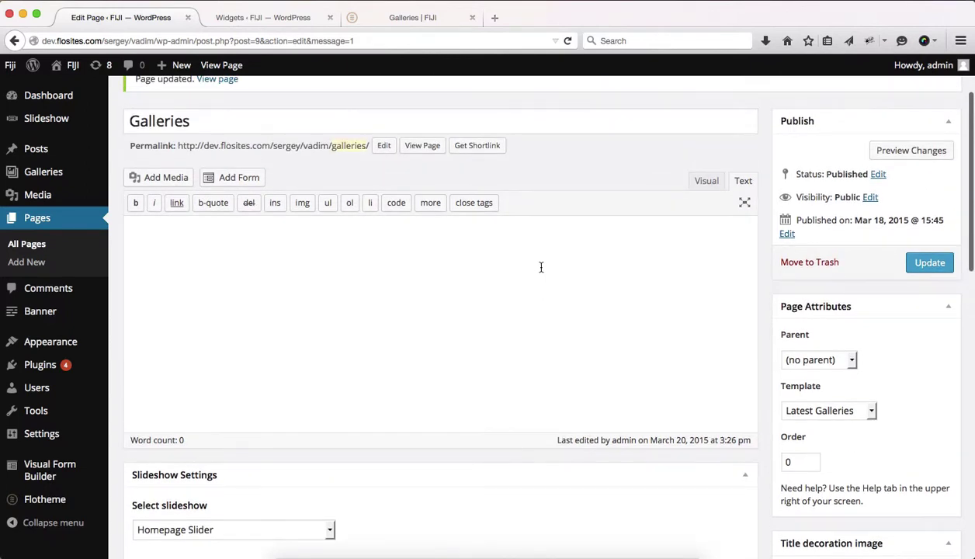